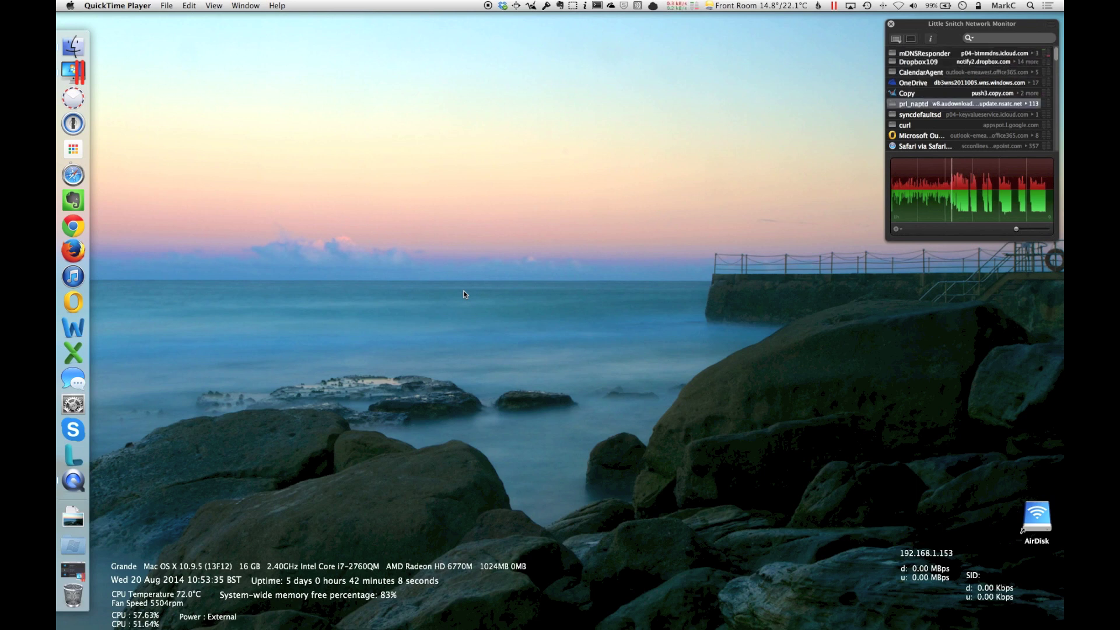
- Check the Mac's OS version, processor and memory, then launch Parallels Desktop's Control Center
{"action": "left_click", "coordinate": [464, 293]}
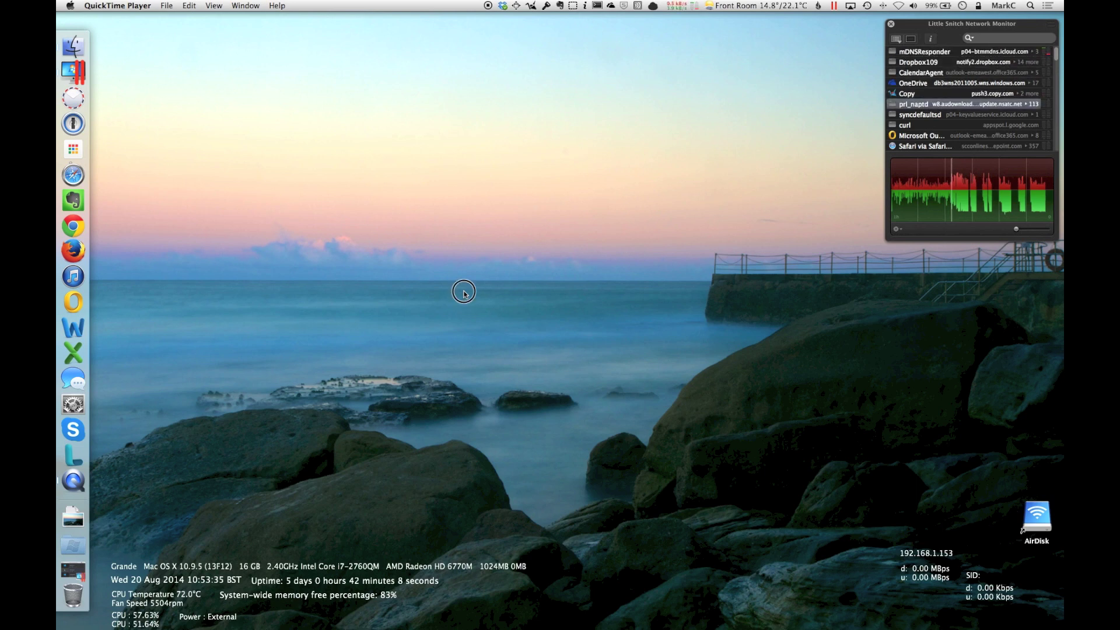
{"action": "left_click", "coordinate": [71, 6]}
{"action": "left_click", "coordinate": [82, 19]}
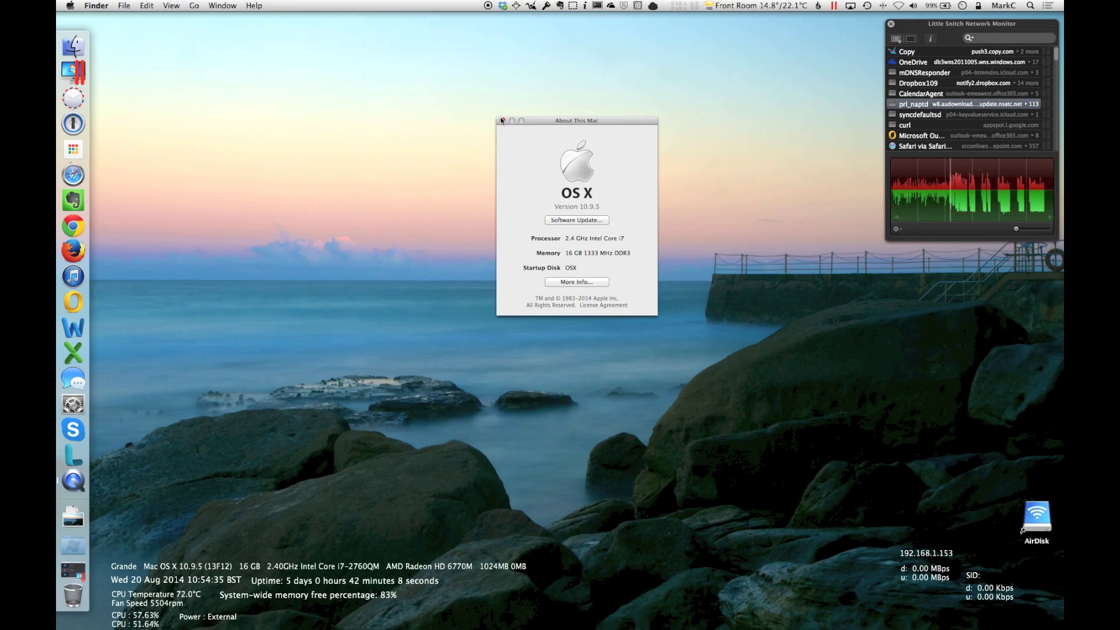
{"action": "left_click", "coordinate": [502, 121]}
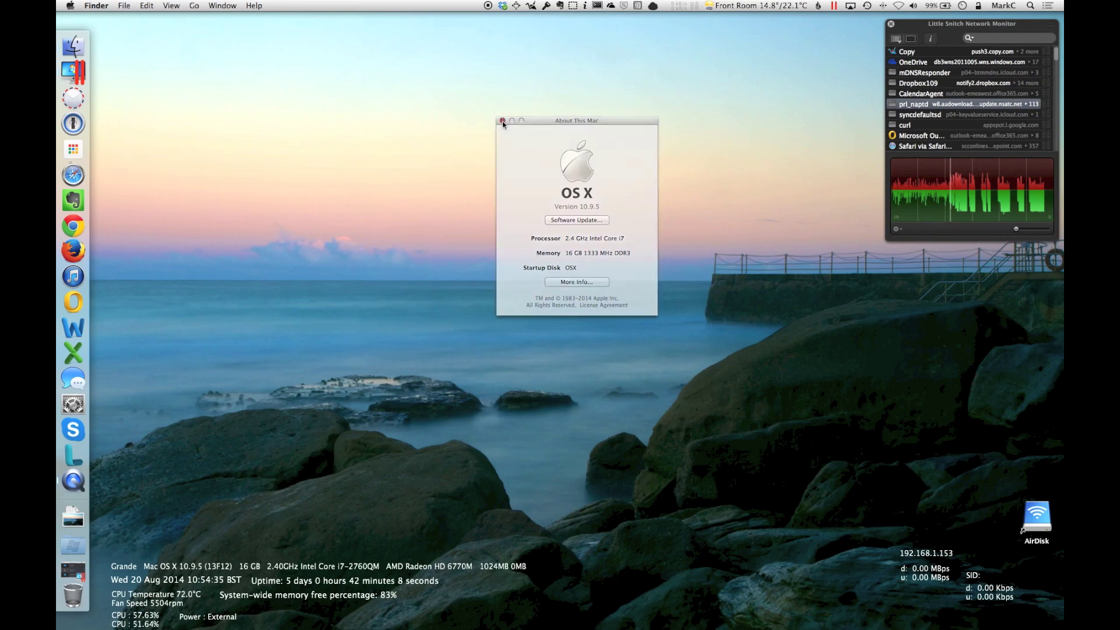
{"action": "left_click", "coordinate": [68, 78]}
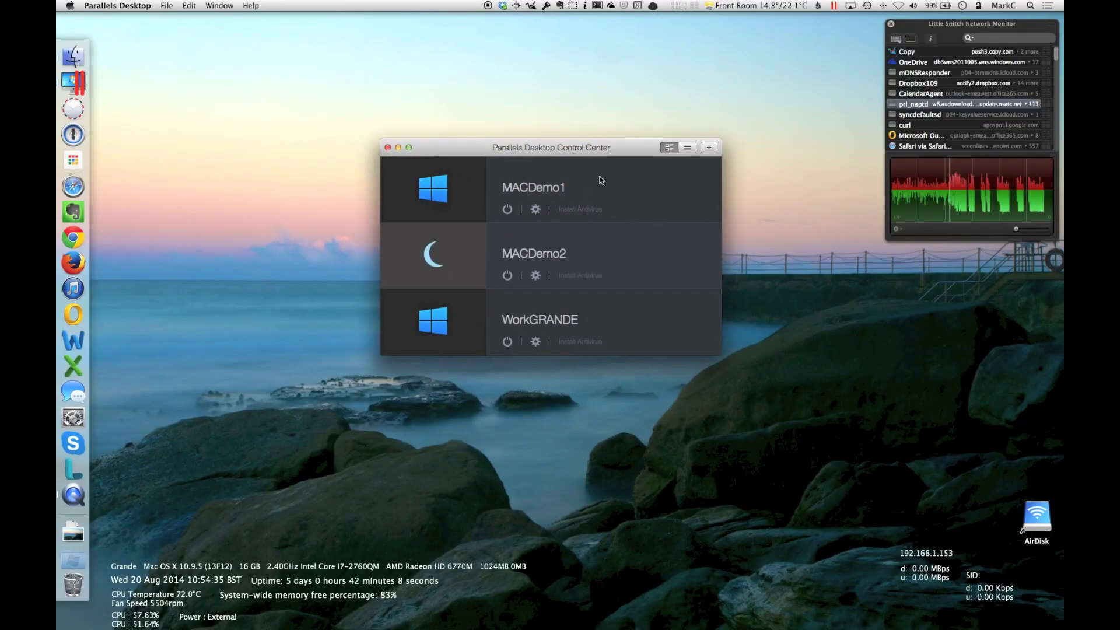
- Power on MACDemo1 and sign in to Windows with the account password
{"action": "mouse_move", "coordinate": [454, 190]}
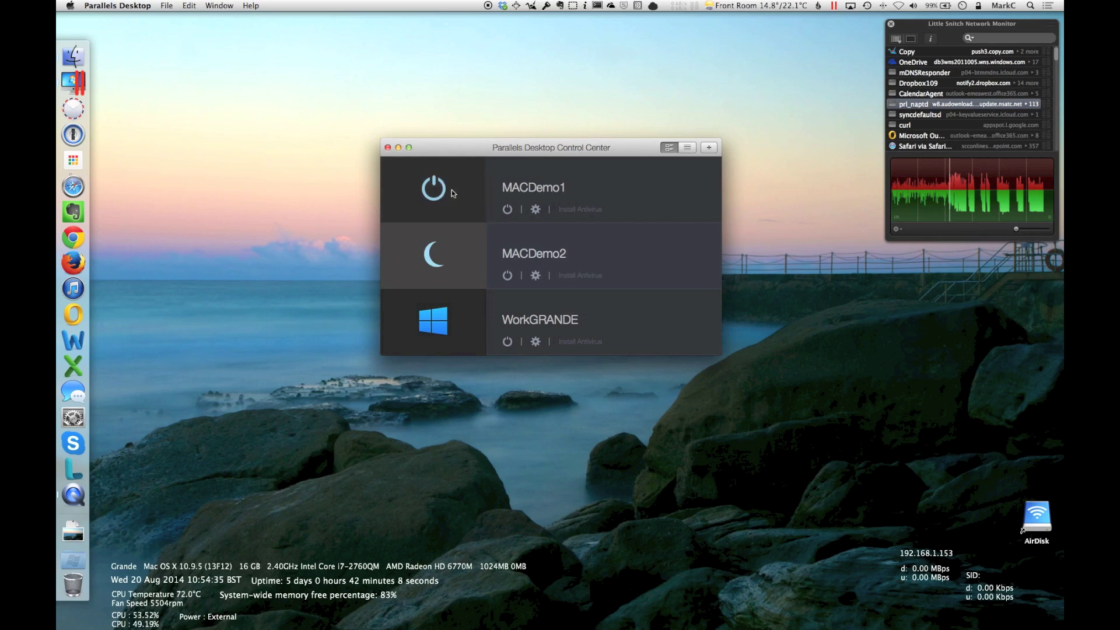
{"action": "left_click", "coordinate": [451, 191]}
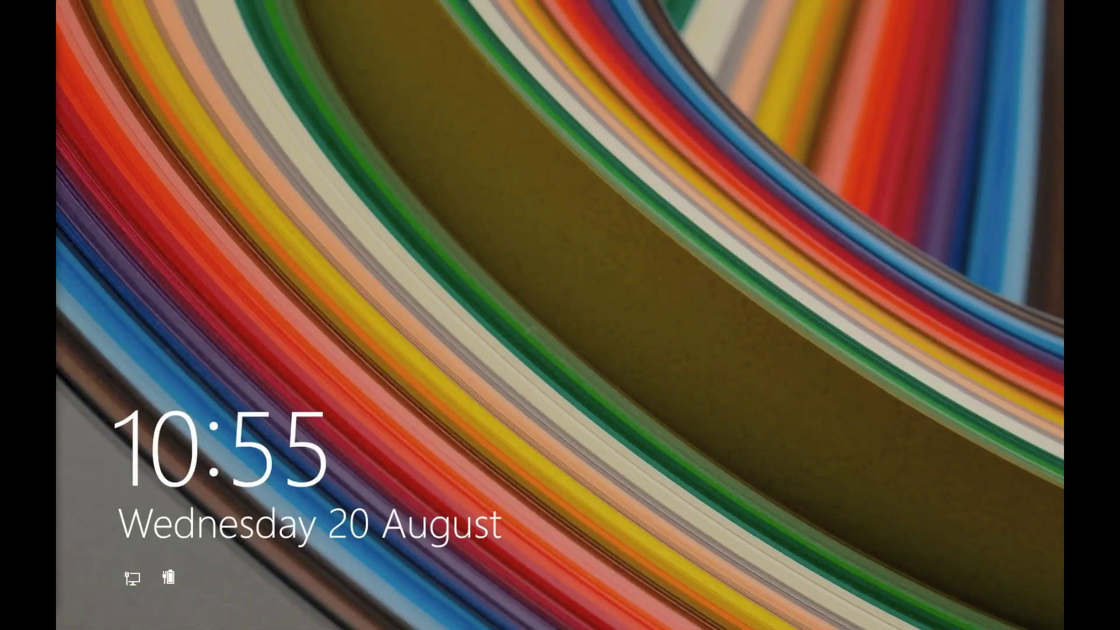
{"action": "left_click", "coordinate": [560, 315]}
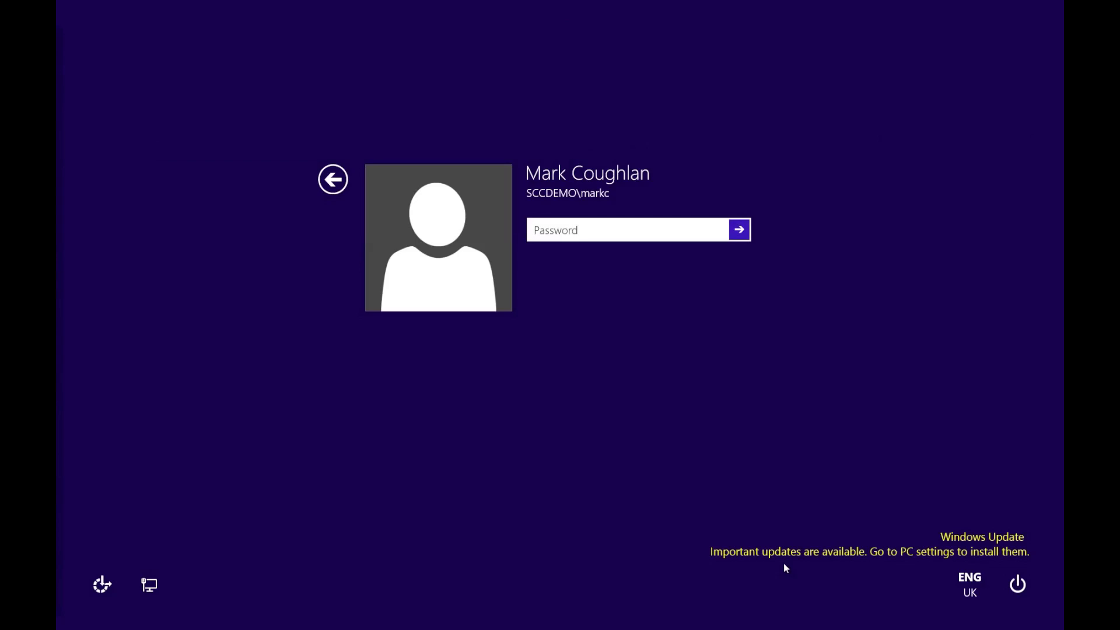
{"action": "type", "text": "••••••••••"}
{"action": "key", "text": "Return"}
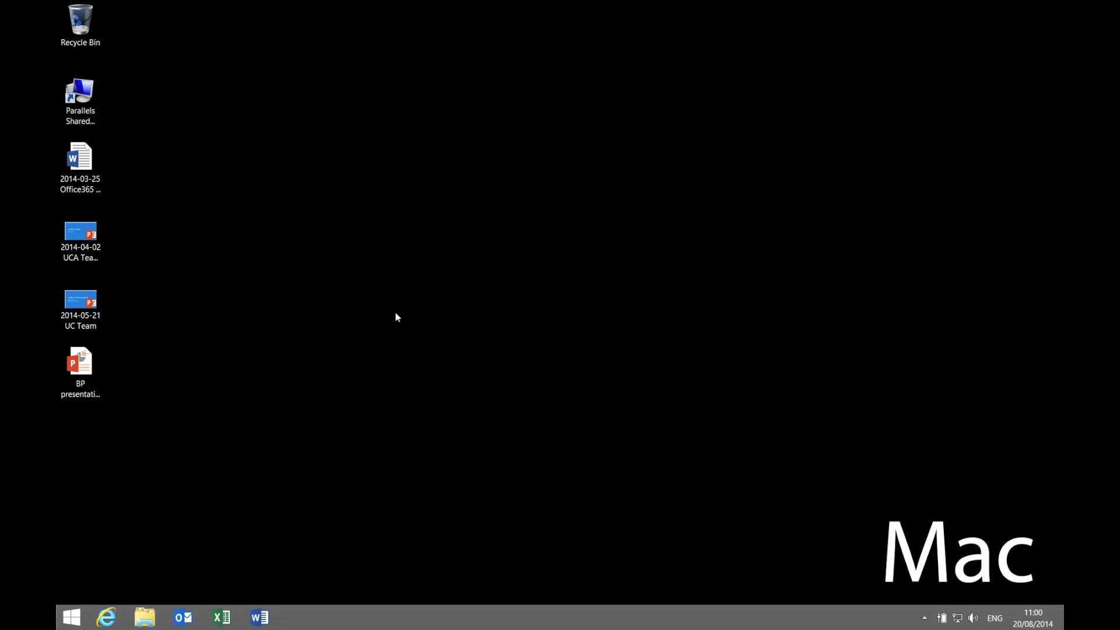
{"action": "right_click", "coordinate": [553, 613]}
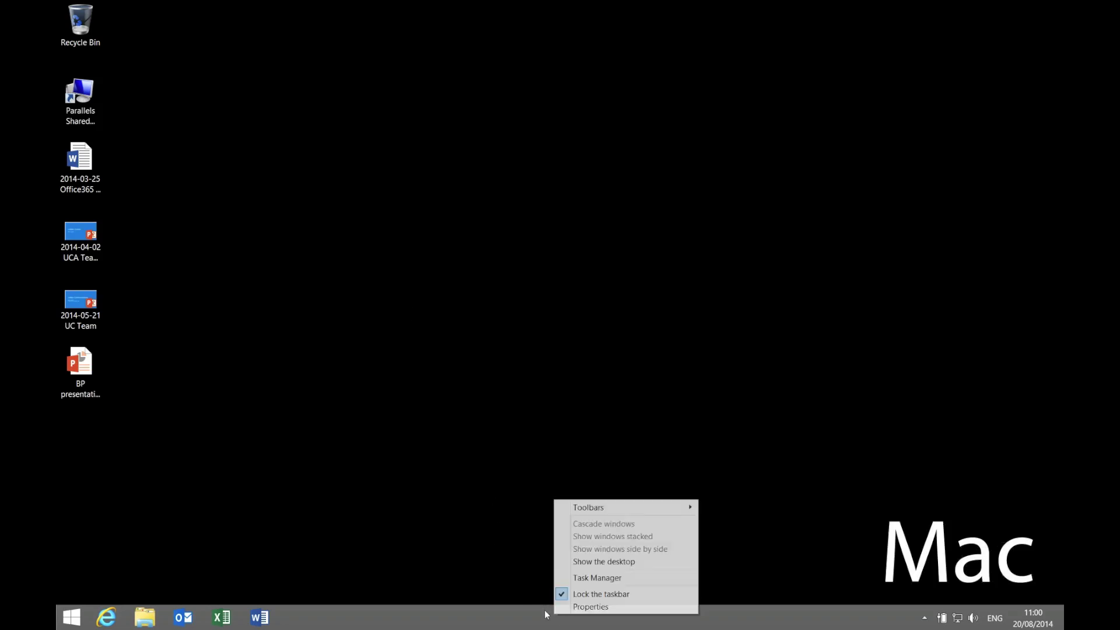
{"action": "left_click", "coordinate": [593, 579]}
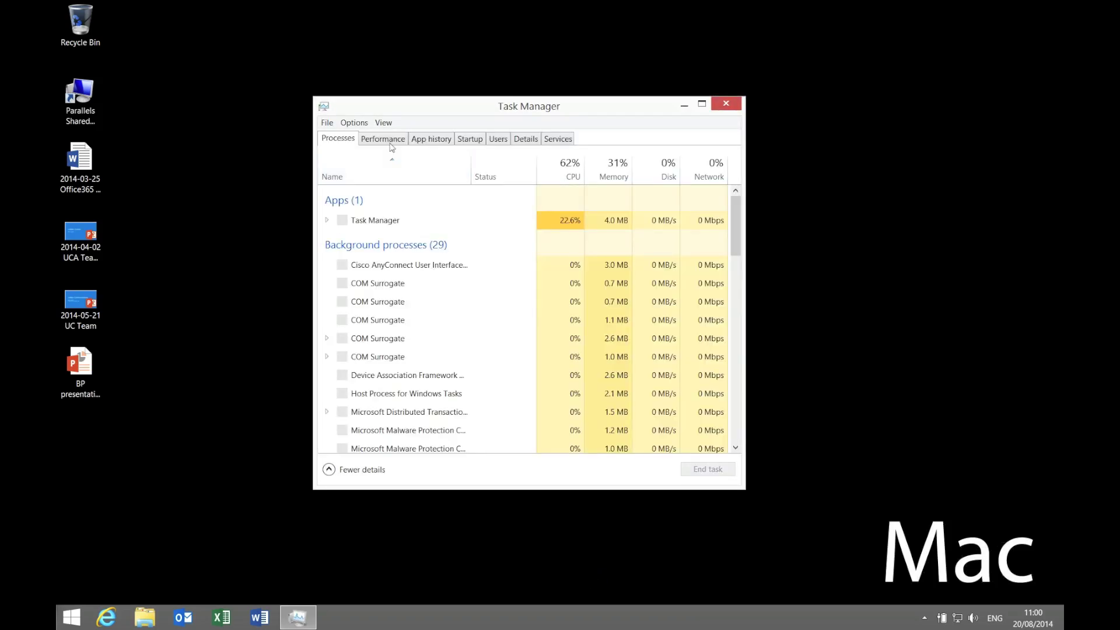
{"action": "left_click", "coordinate": [390, 144]}
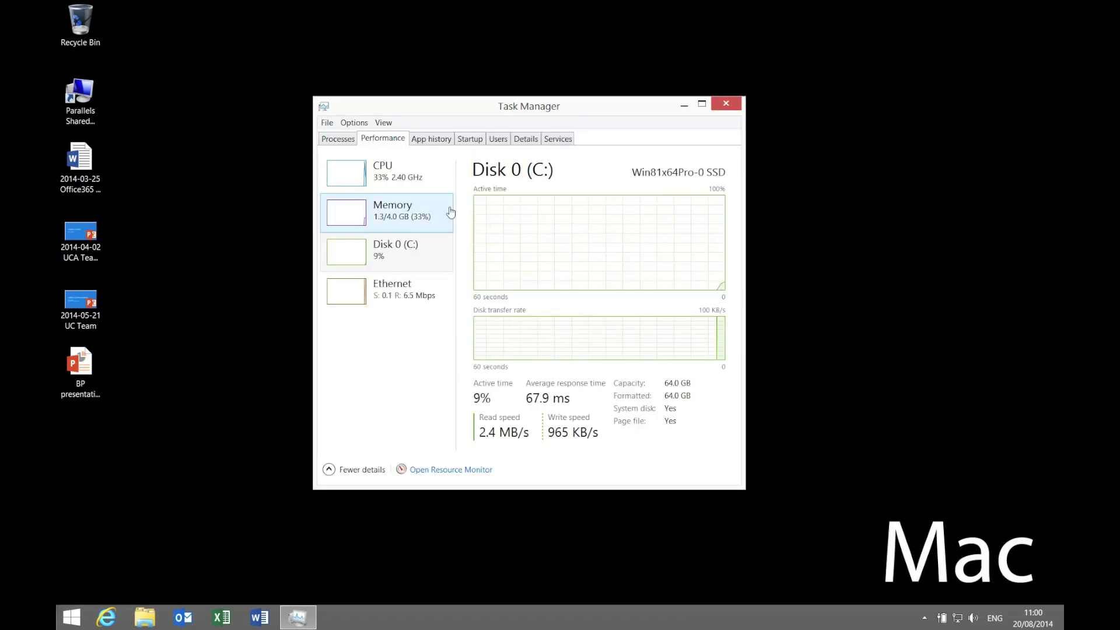
{"action": "left_click", "coordinate": [409, 174]}
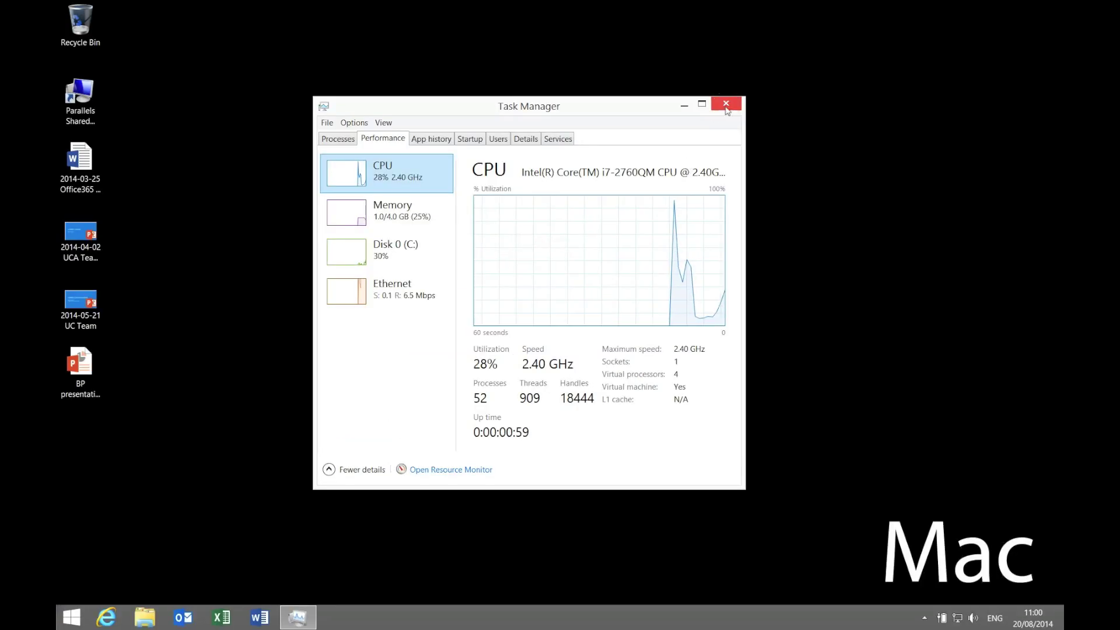
{"action": "left_click", "coordinate": [726, 106]}
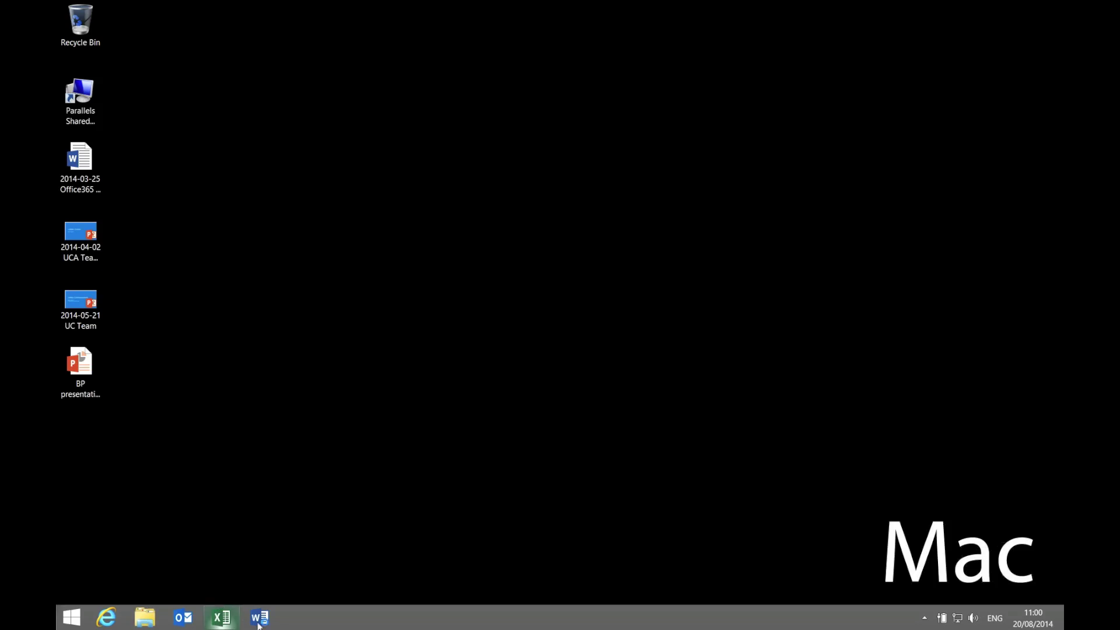
{"action": "left_click", "coordinate": [221, 617]}
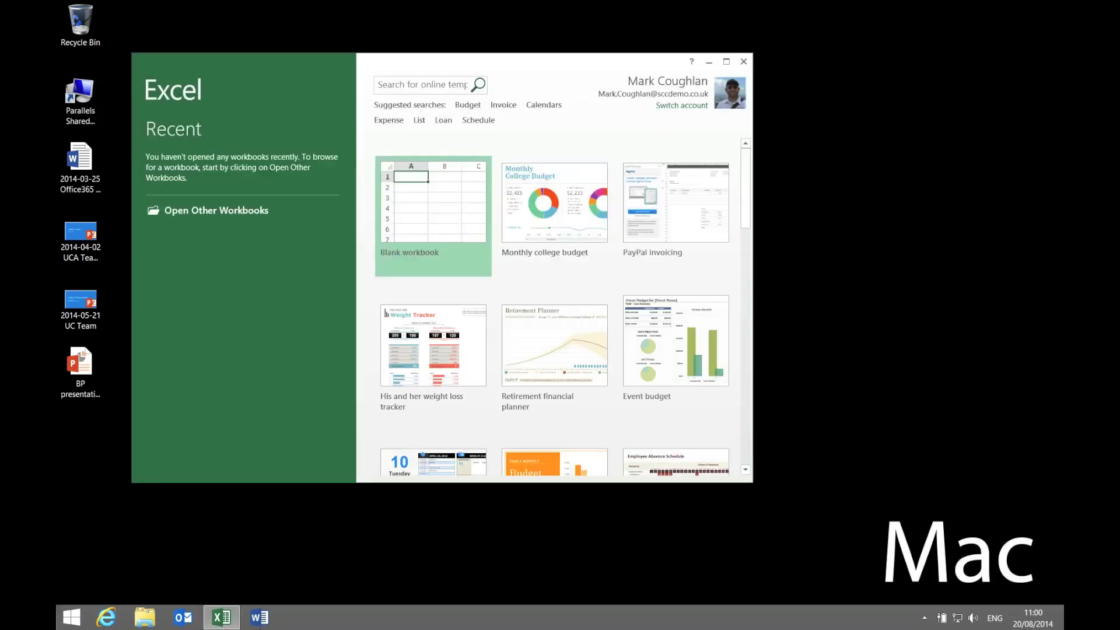
- Launch Word and File Explorer on This PC, then bring Word's start screen forward and dismiss Product Deactivated
{"action": "left_click", "coordinate": [261, 619]}
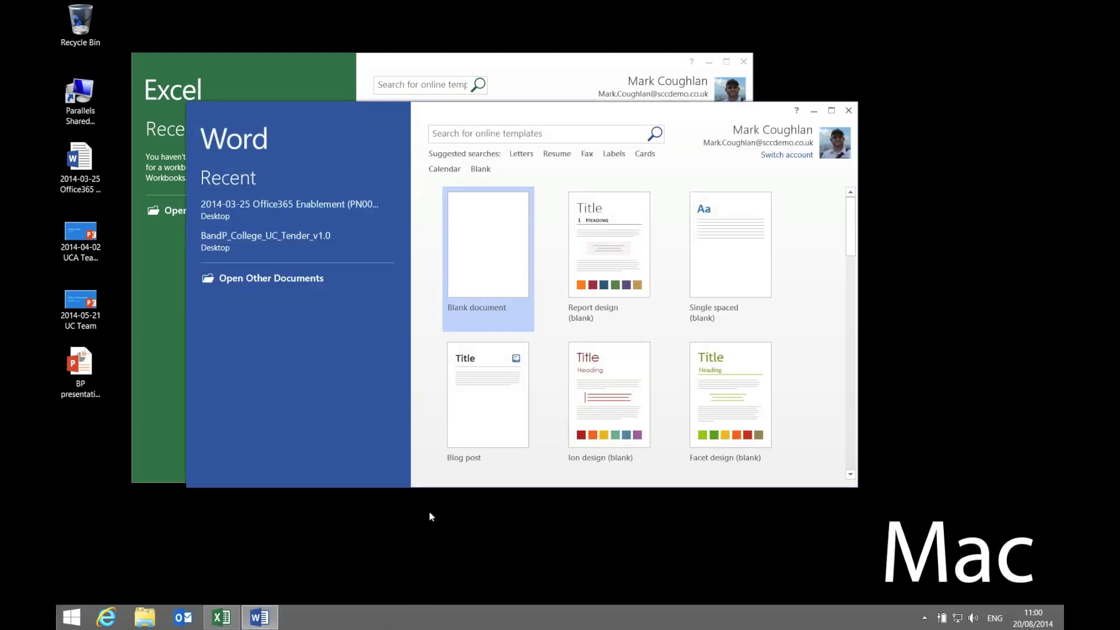
{"action": "left_click", "coordinate": [146, 617]}
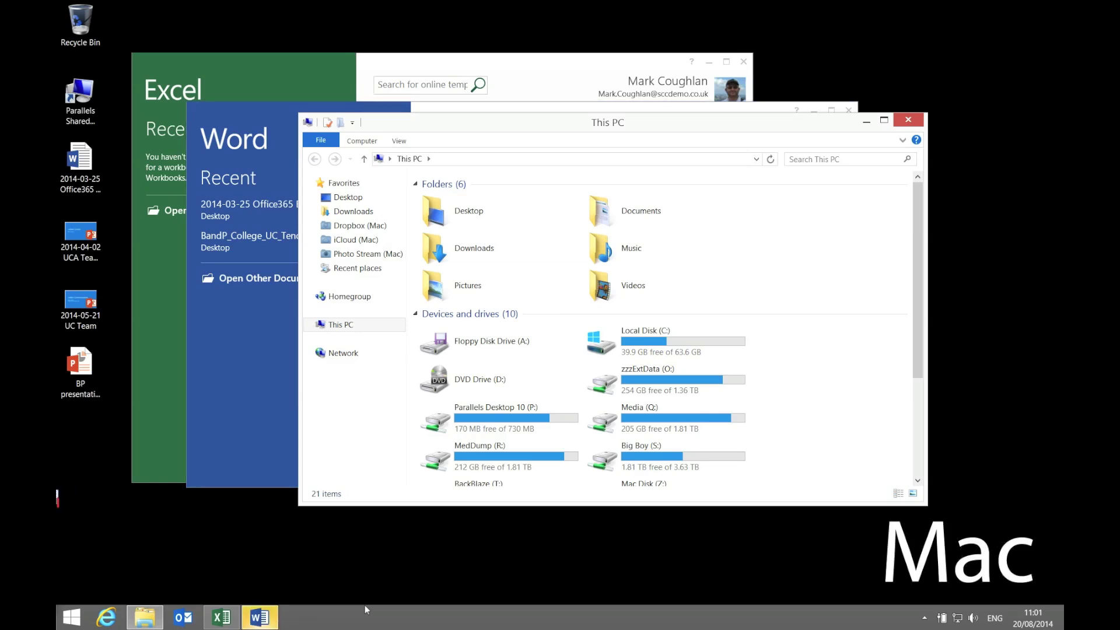
{"action": "left_click", "coordinate": [263, 617]}
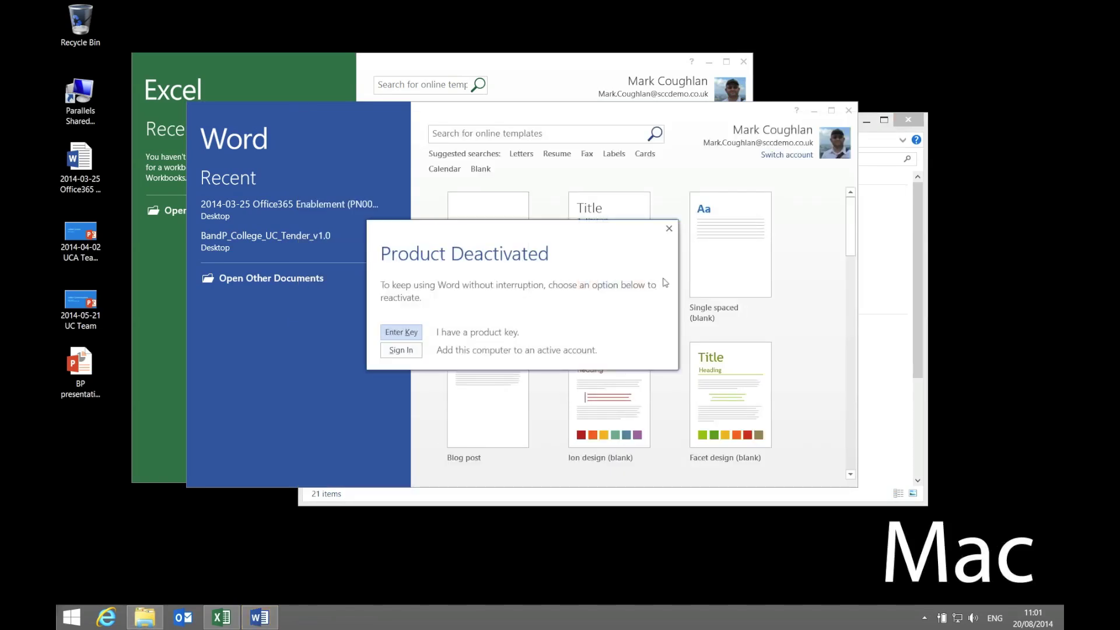
{"action": "left_click", "coordinate": [666, 233]}
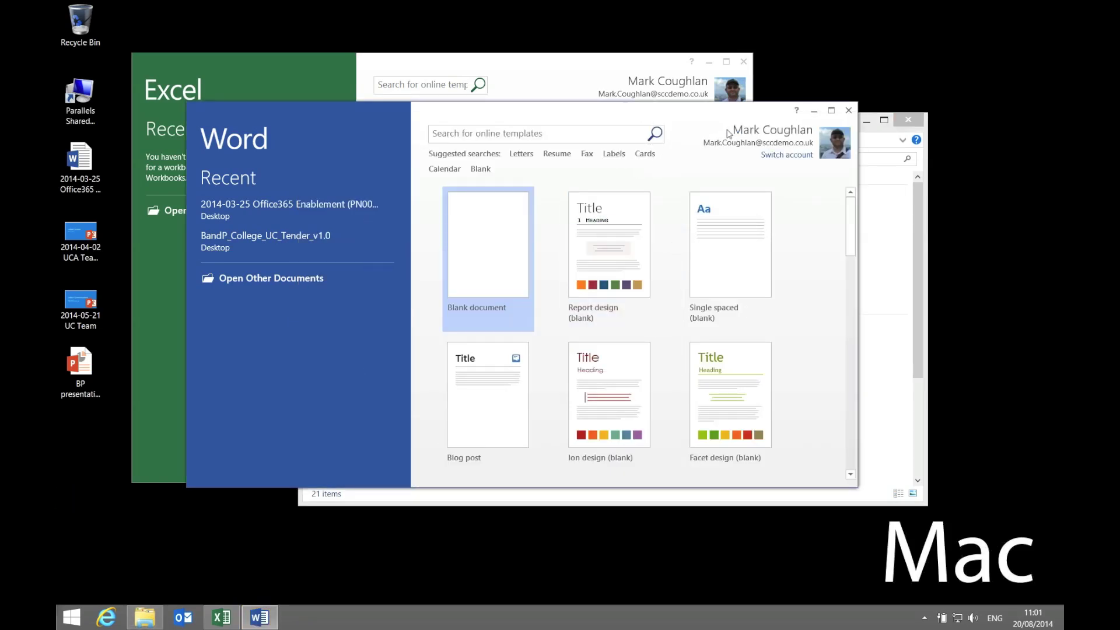
- Leave the full-screen VM and launch Activity Monitor by searching 'act'
{"action": "key", "text": "ctrl+Left"}
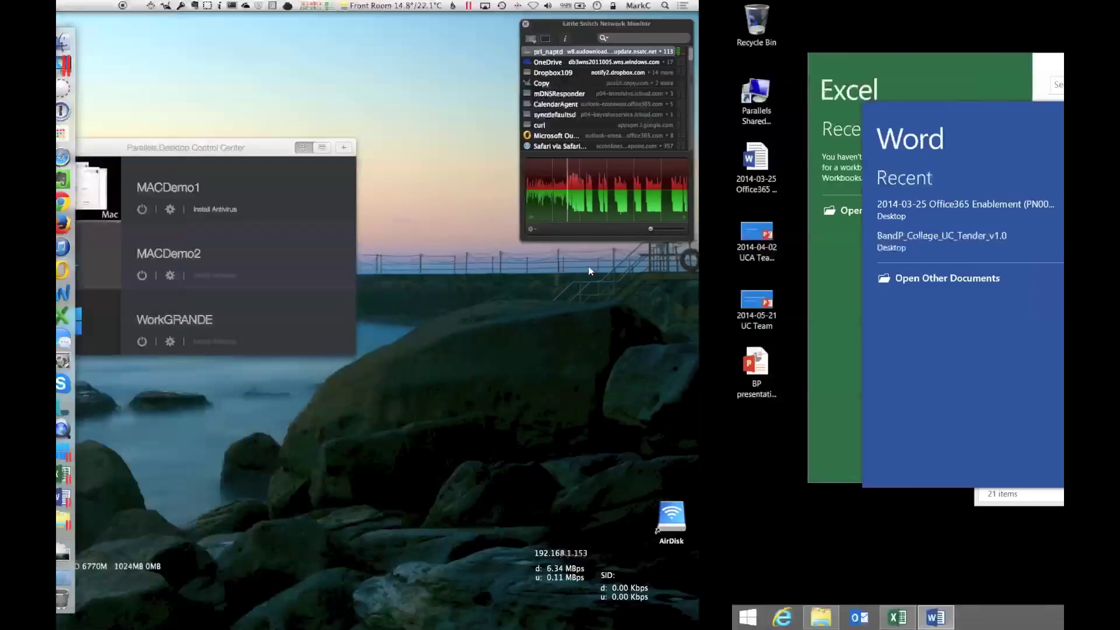
{"action": "left_click", "coordinate": [330, 384]}
{"action": "key", "text": "super+space"}
{"action": "type", "text": "act"}
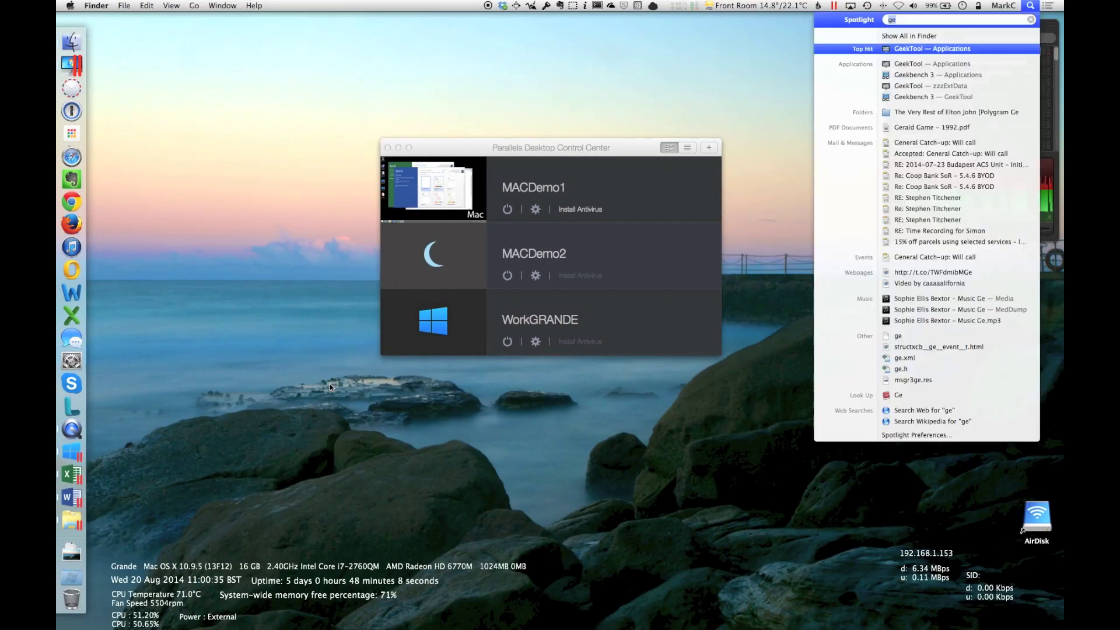
{"action": "key", "text": "Return"}
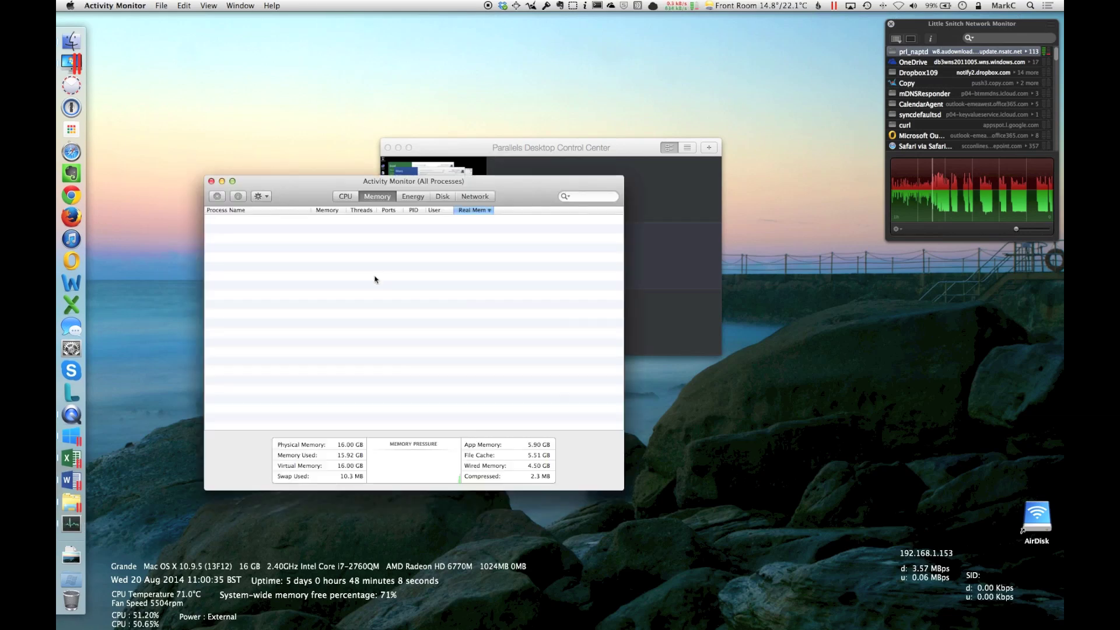
- Check the MACDemo1 process, rank processes by % CPU, then return to the VM
{"action": "left_click_drag", "start_coordinate": [375, 181], "coordinate": [523, 131]}
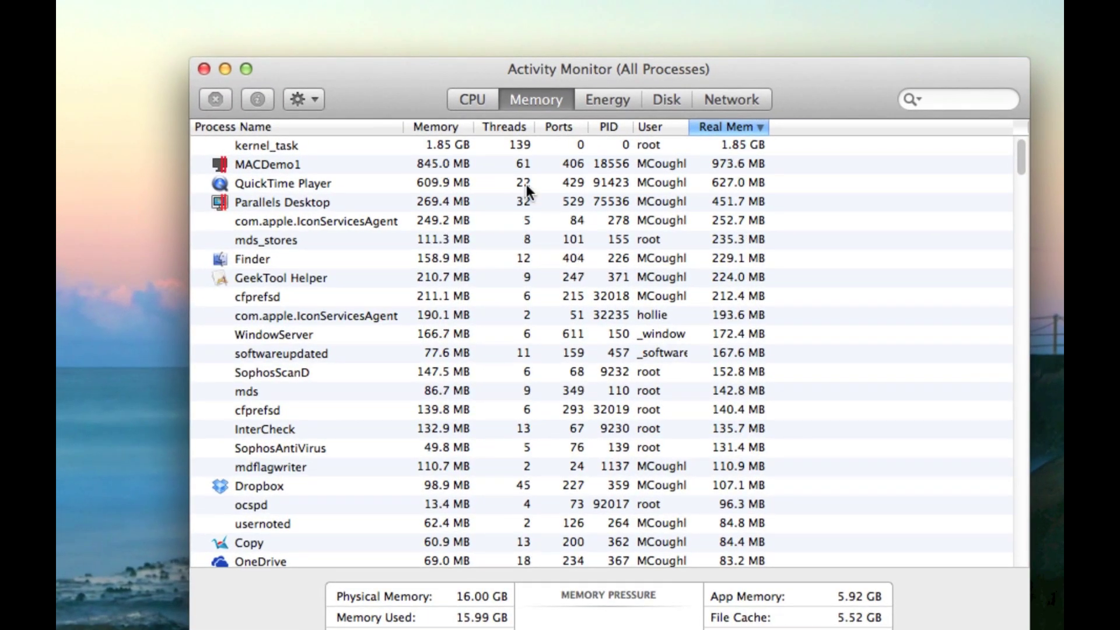
{"action": "left_click", "coordinate": [691, 158]}
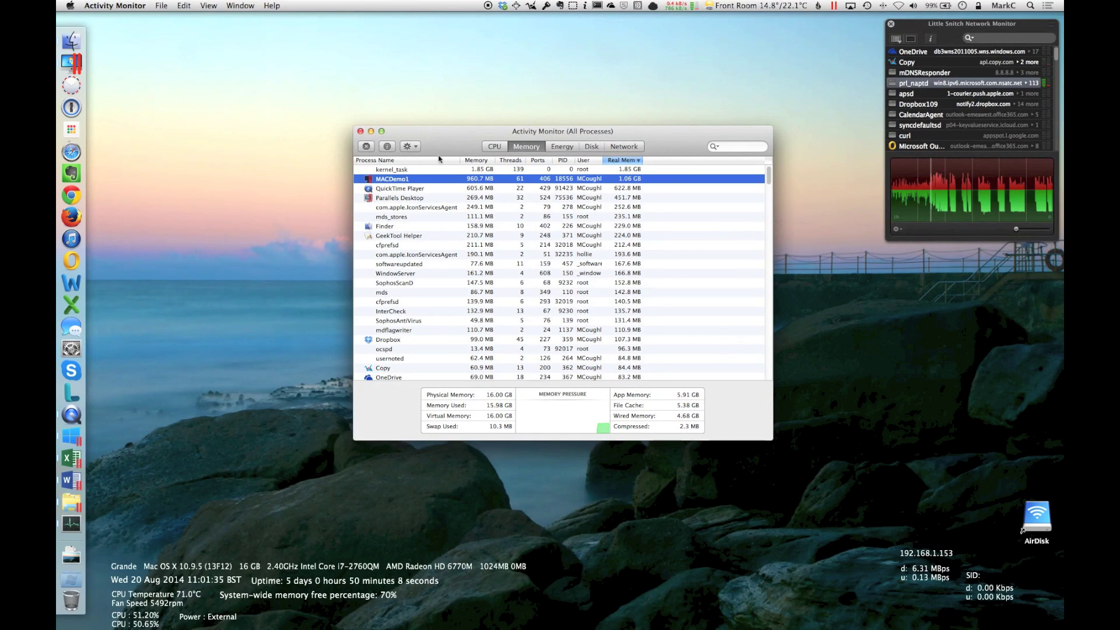
{"action": "left_click", "coordinate": [469, 103]}
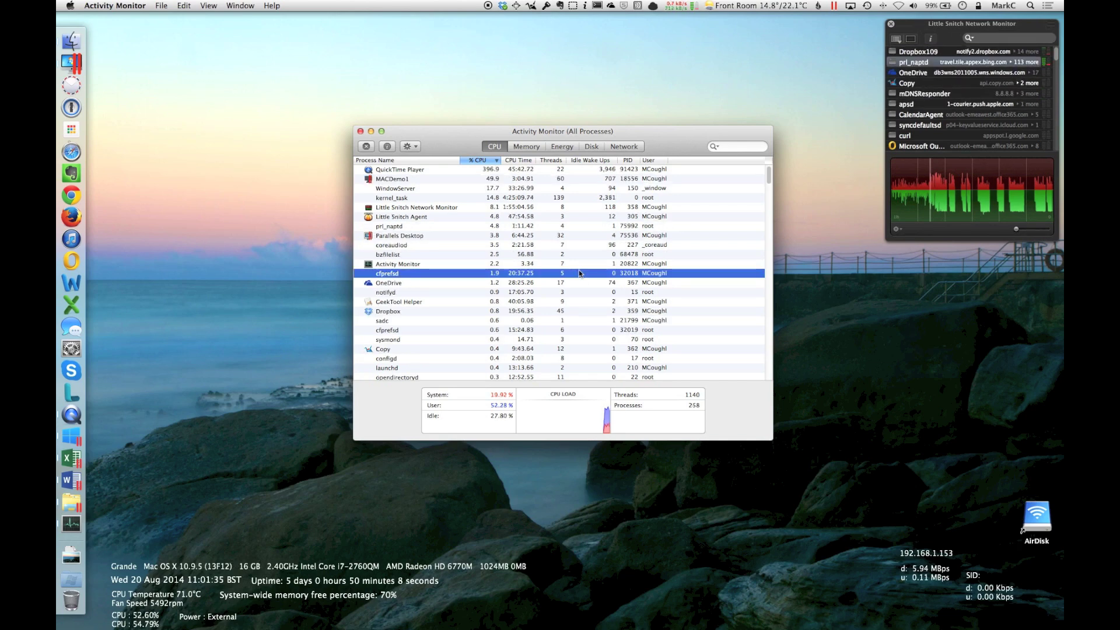
{"action": "key", "text": "super+Tab"}
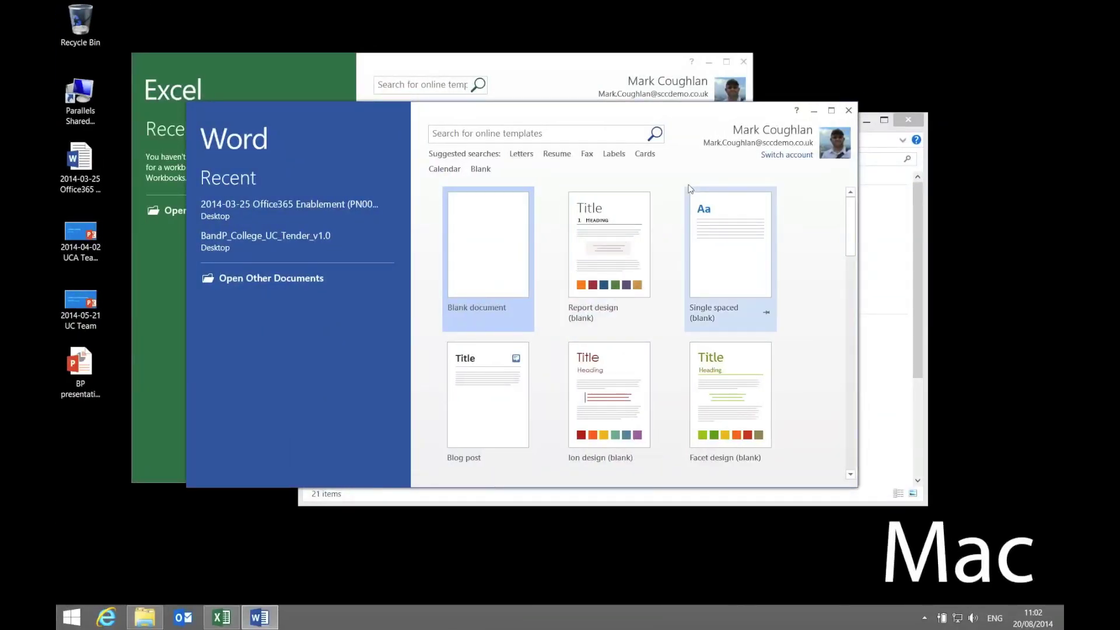
- Turn on View > Use Windows 7 Look for the Windows 8.1 VM
{"action": "left_click_drag", "start_coordinate": [723, 122], "coordinate": [775, 159]}
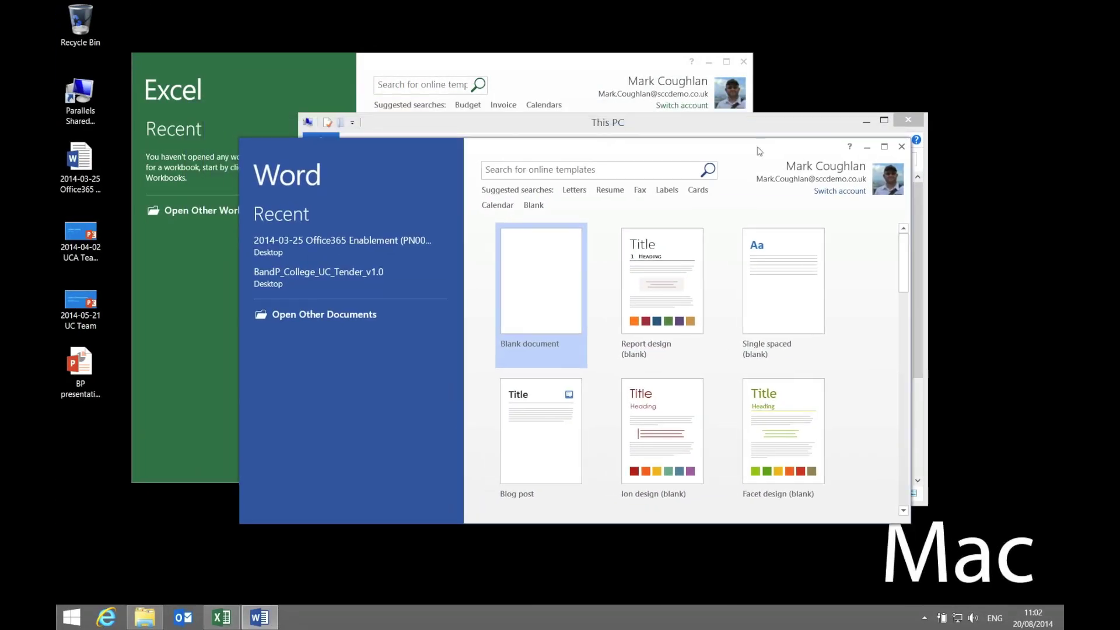
{"action": "key", "text": "super"}
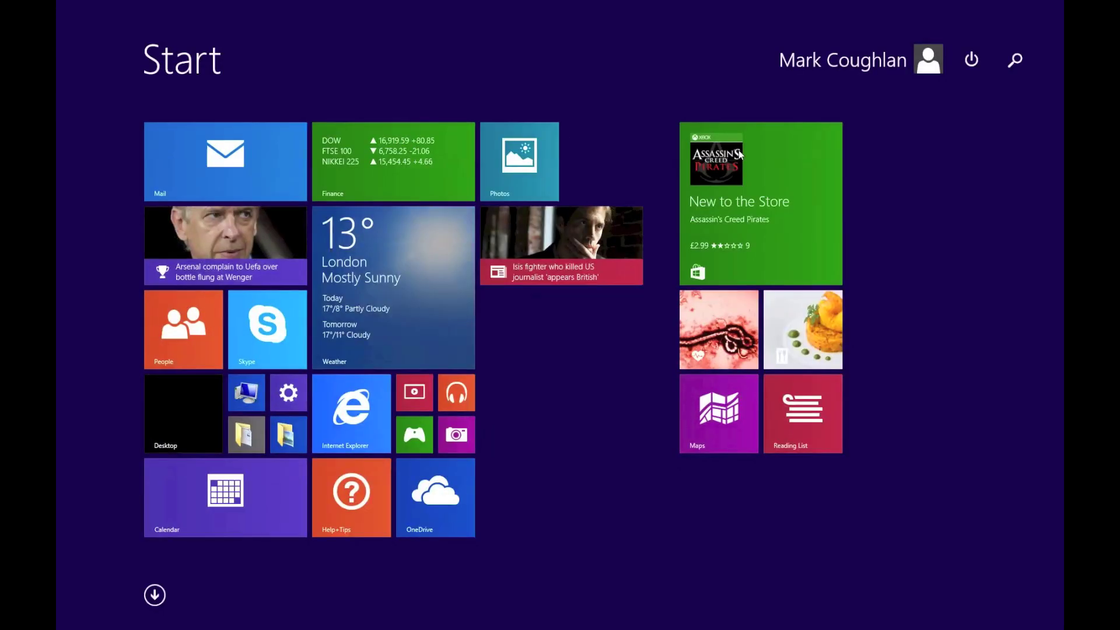
{"action": "key", "text": "super"}
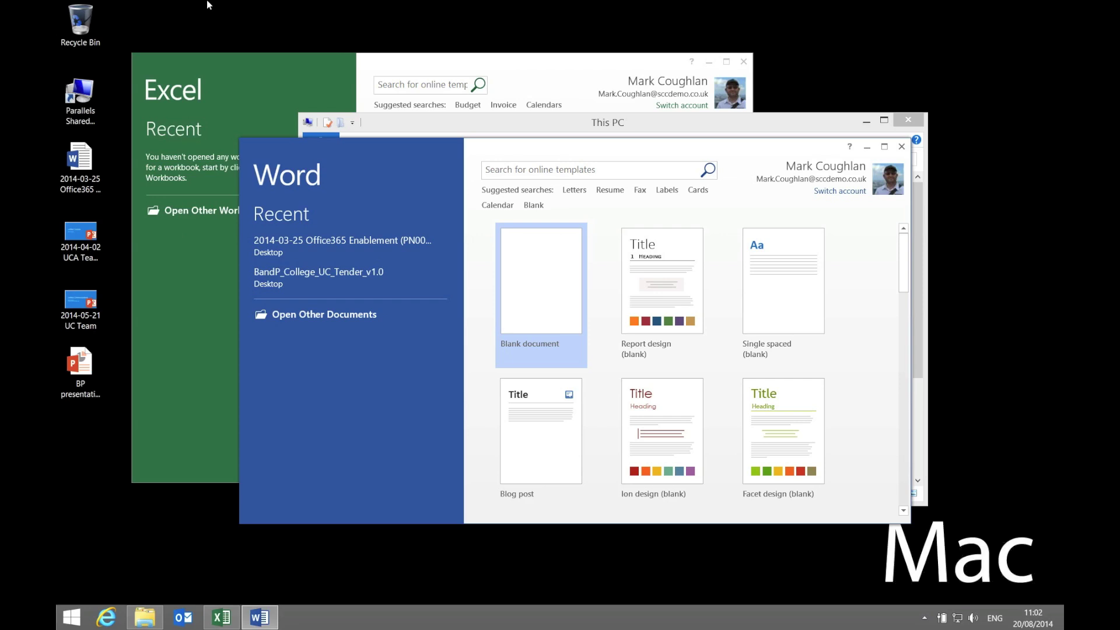
{"action": "mouse_move", "coordinate": [208, 4]}
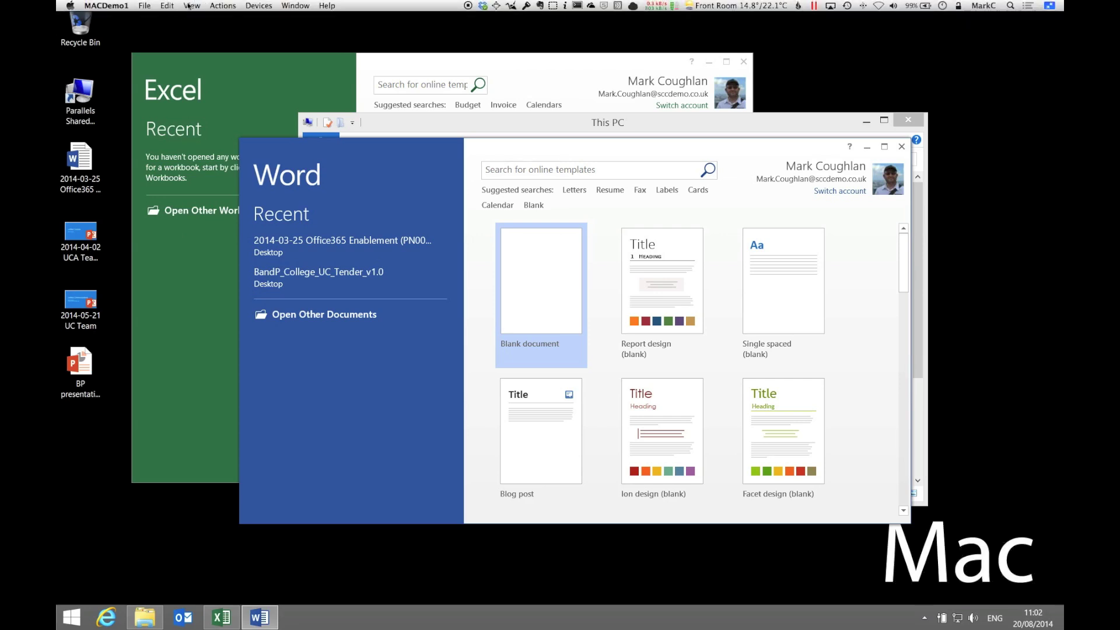
{"action": "left_click", "coordinate": [189, 6]}
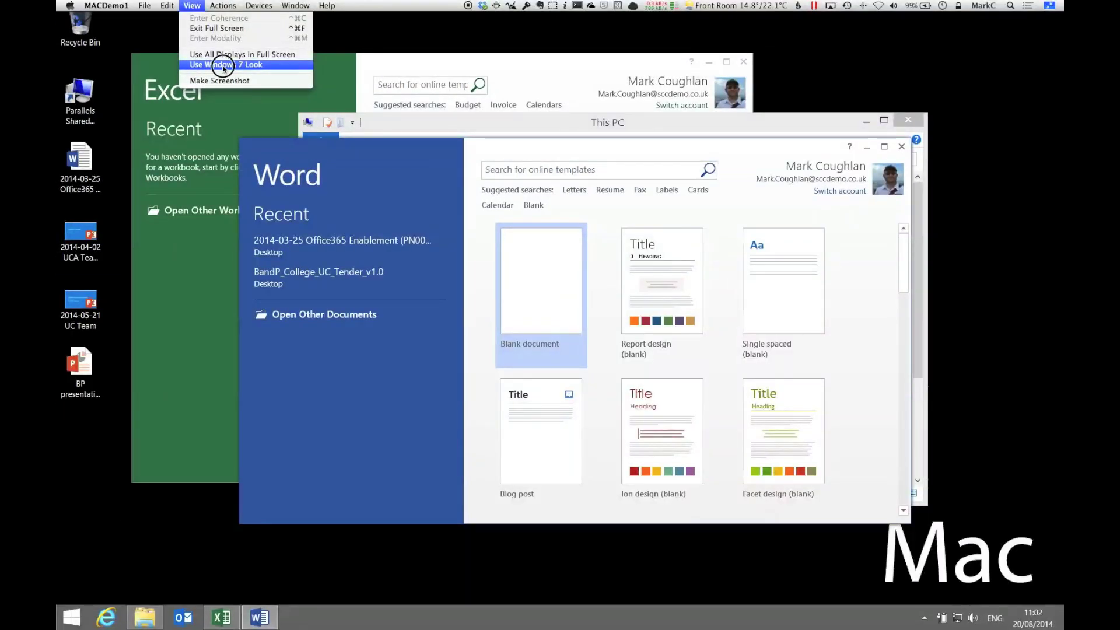
{"action": "left_click", "coordinate": [222, 62]}
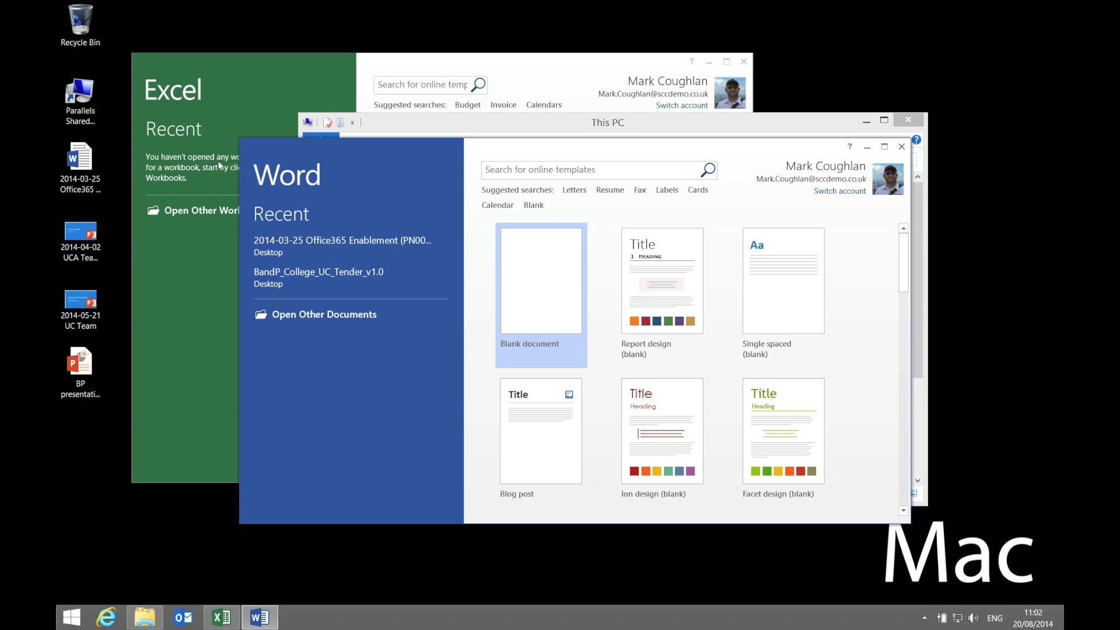
{"action": "mouse_move", "coordinate": [192, 5]}
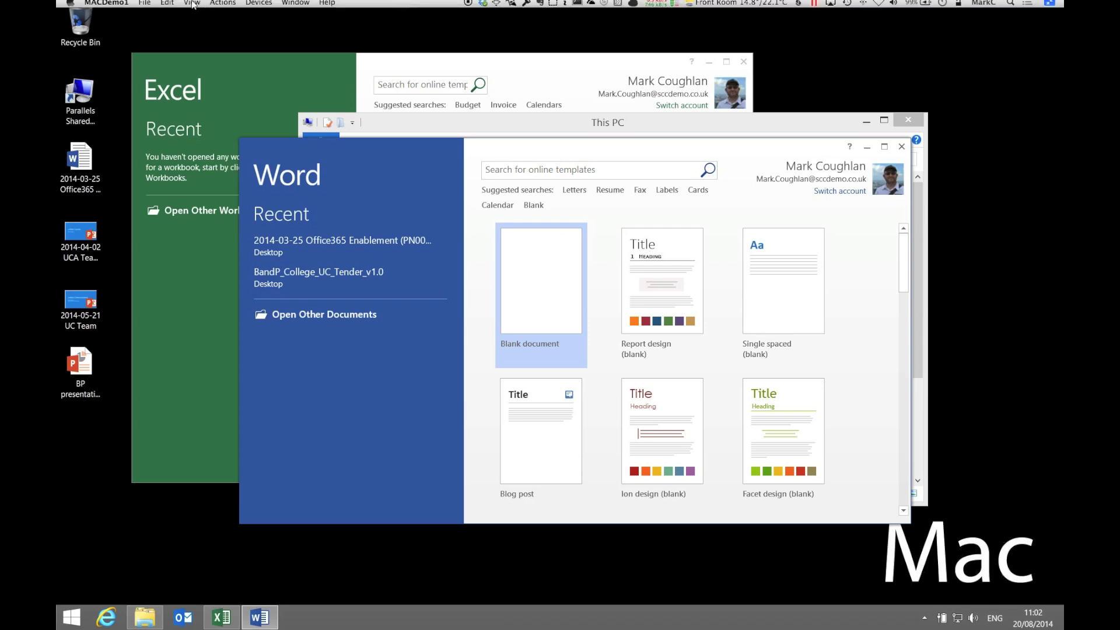
{"action": "left_click", "coordinate": [192, 4]}
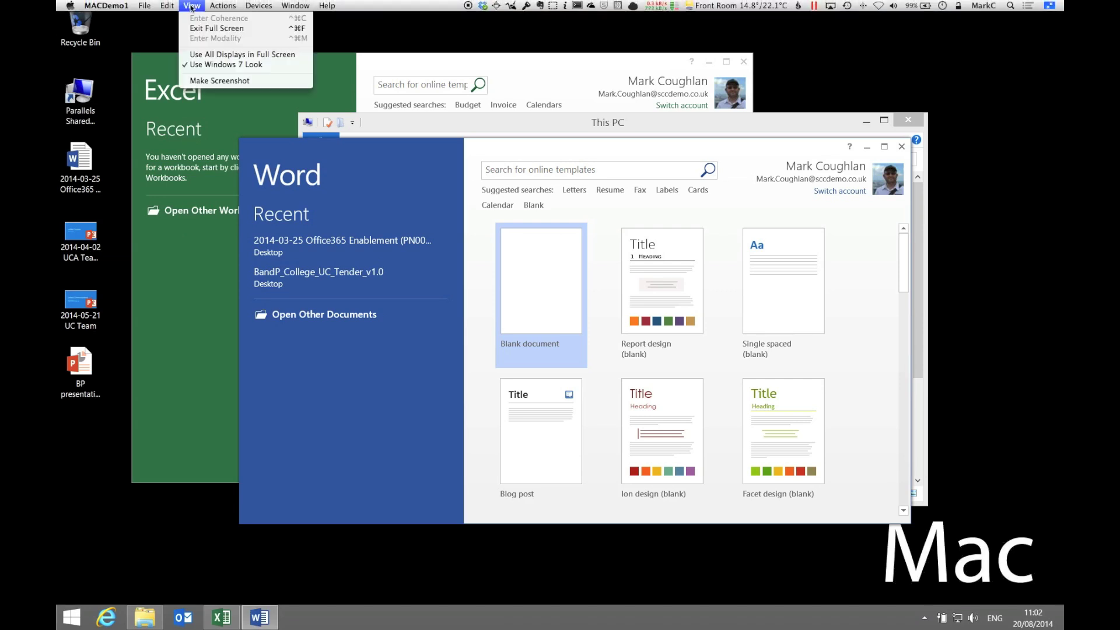
{"action": "left_click", "coordinate": [192, 4]}
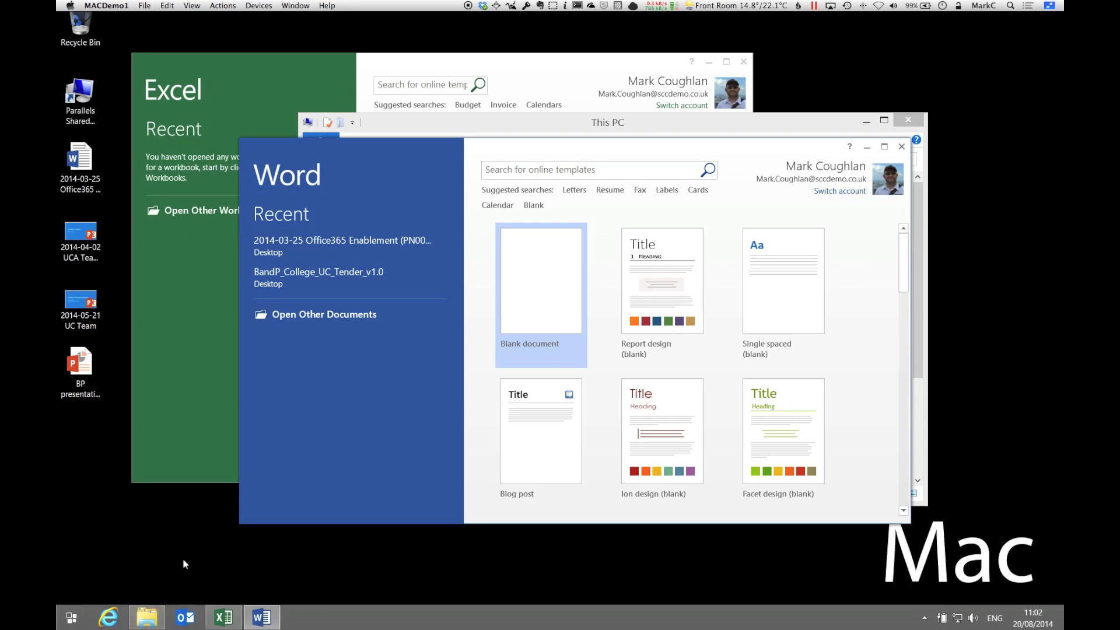
- Browse All Programs in the new Windows 7-style Start menu
{"action": "key", "text": "super"}
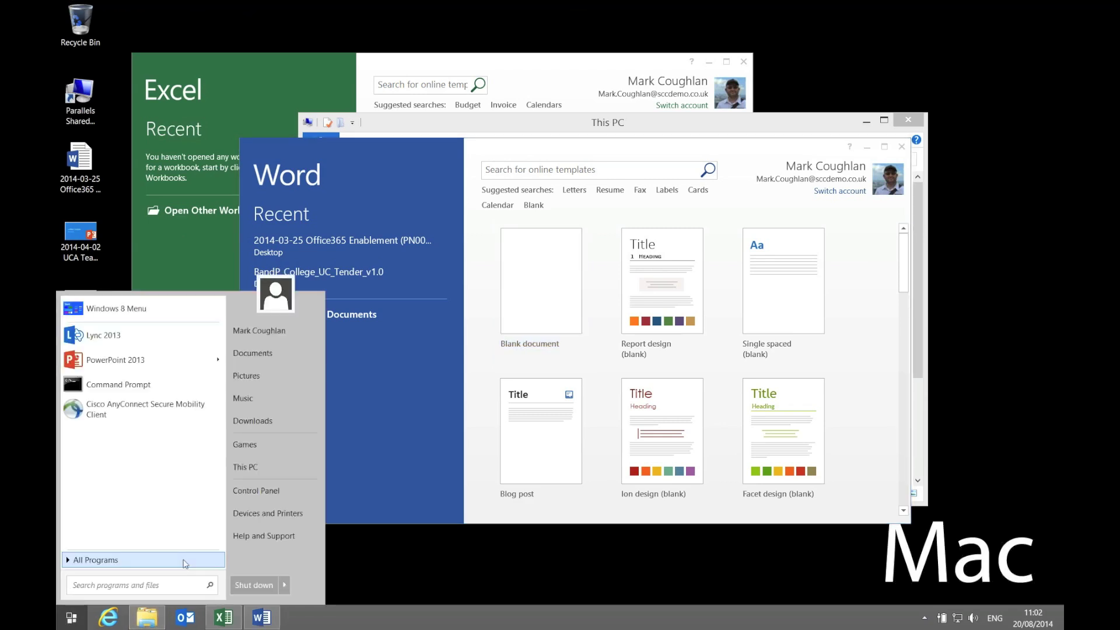
{"action": "left_click", "coordinate": [186, 560]}
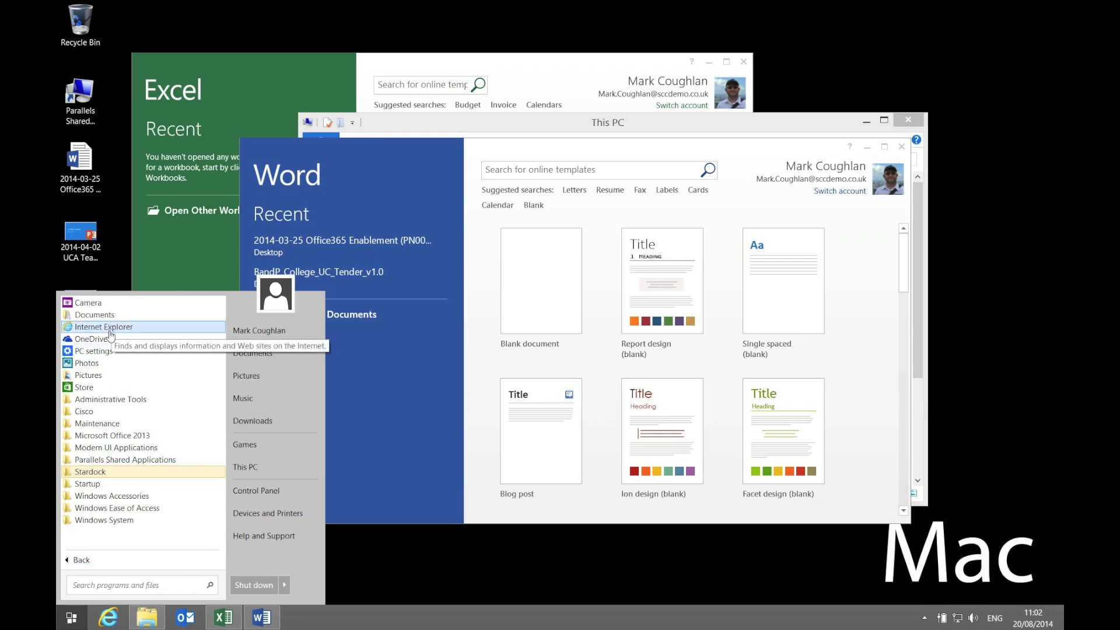
{"action": "left_click", "coordinate": [412, 555]}
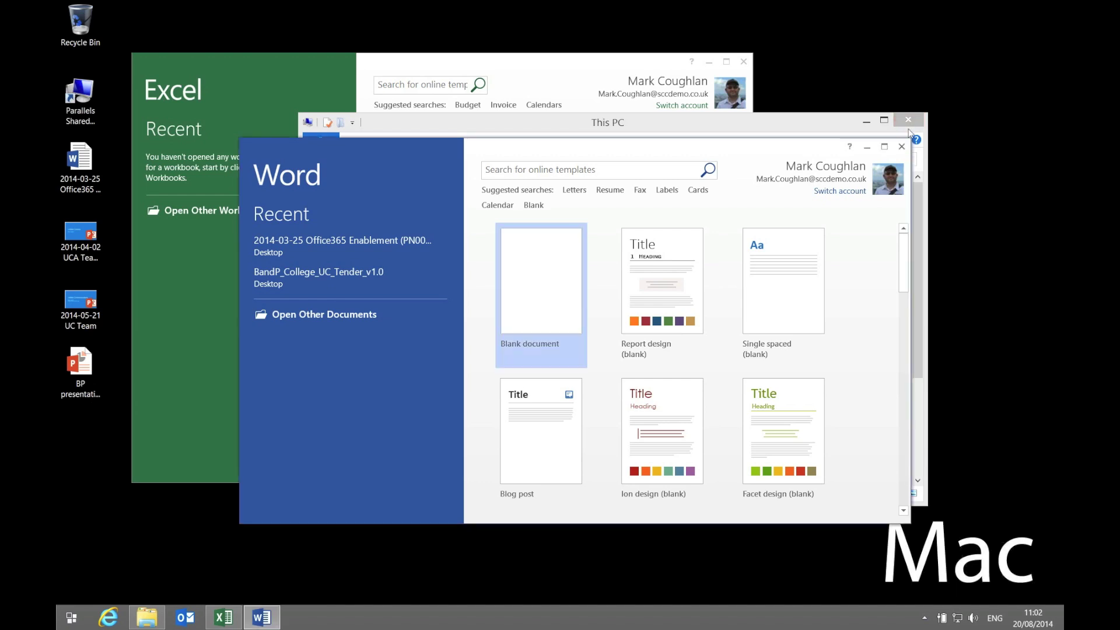
- Close Word and the This PC window, and dismiss Excel's notice and start screen
{"action": "left_click", "coordinate": [903, 147]}
{"action": "left_click", "coordinate": [908, 120]}
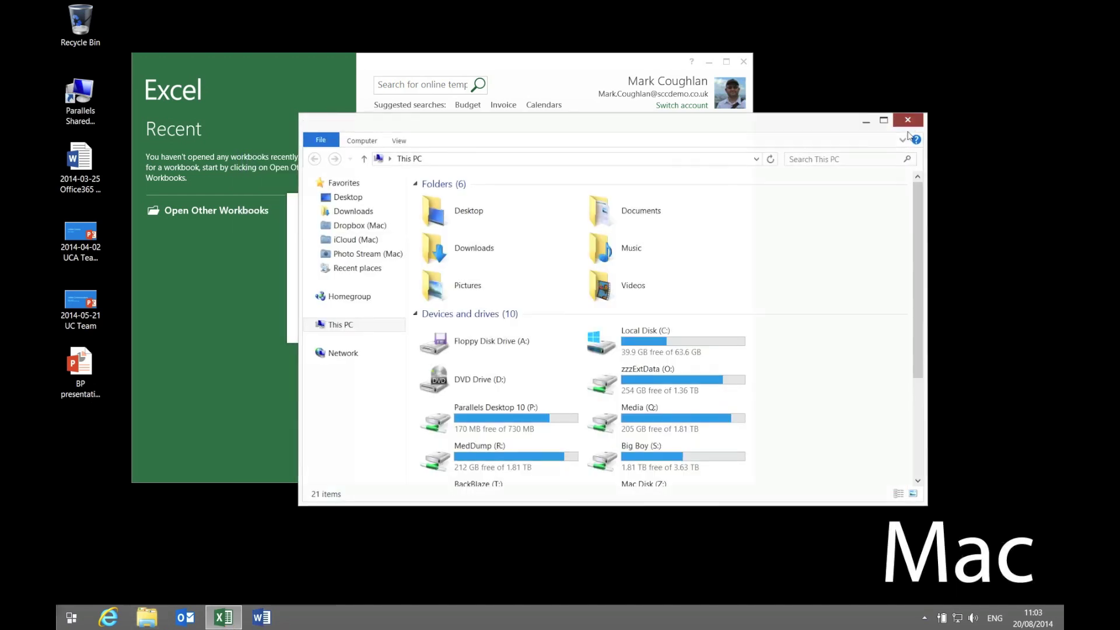
{"action": "left_click", "coordinate": [589, 203]}
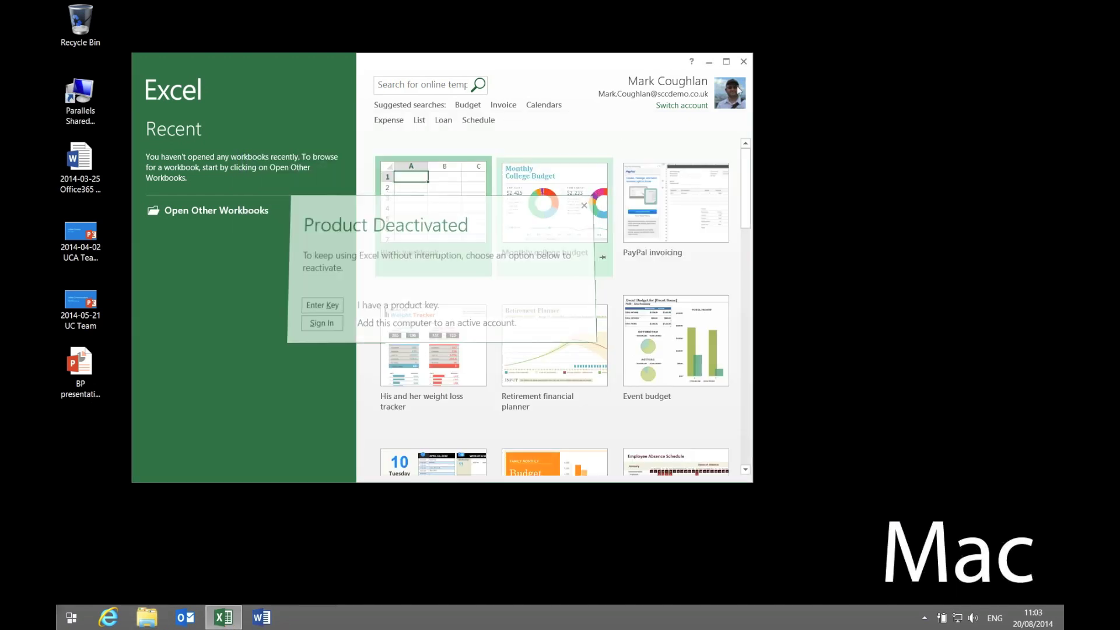
{"action": "key", "text": "Escape"}
- Close the empty Excel window and bring up the Ctrl+Alt+Del security screen
{"action": "key", "text": "alt+F4"}
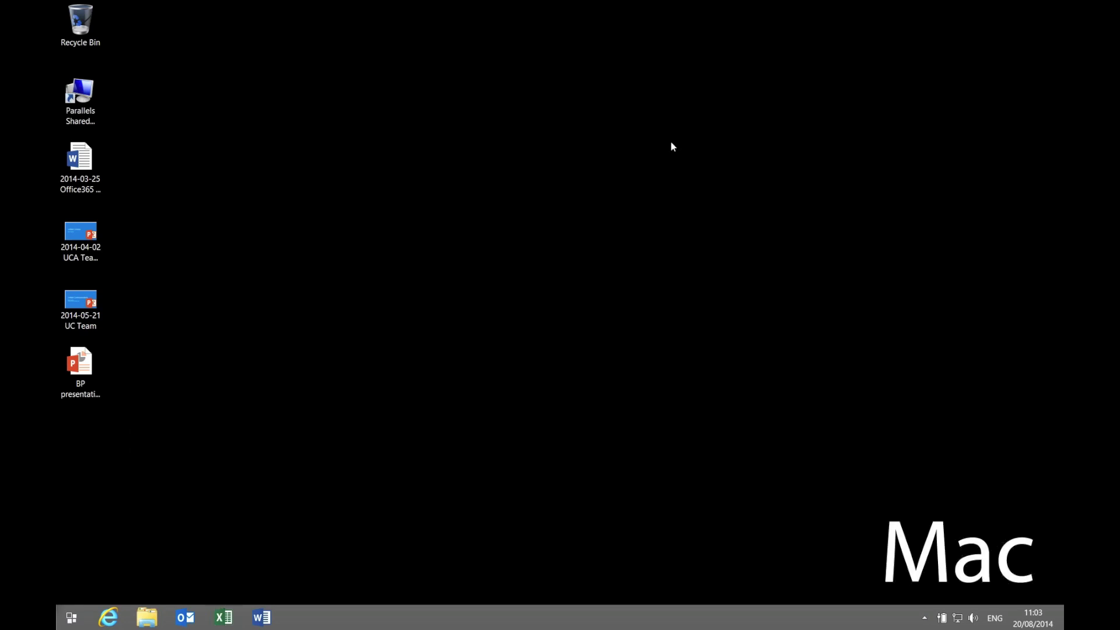
{"action": "key", "text": "ctrl+alt+Delete"}
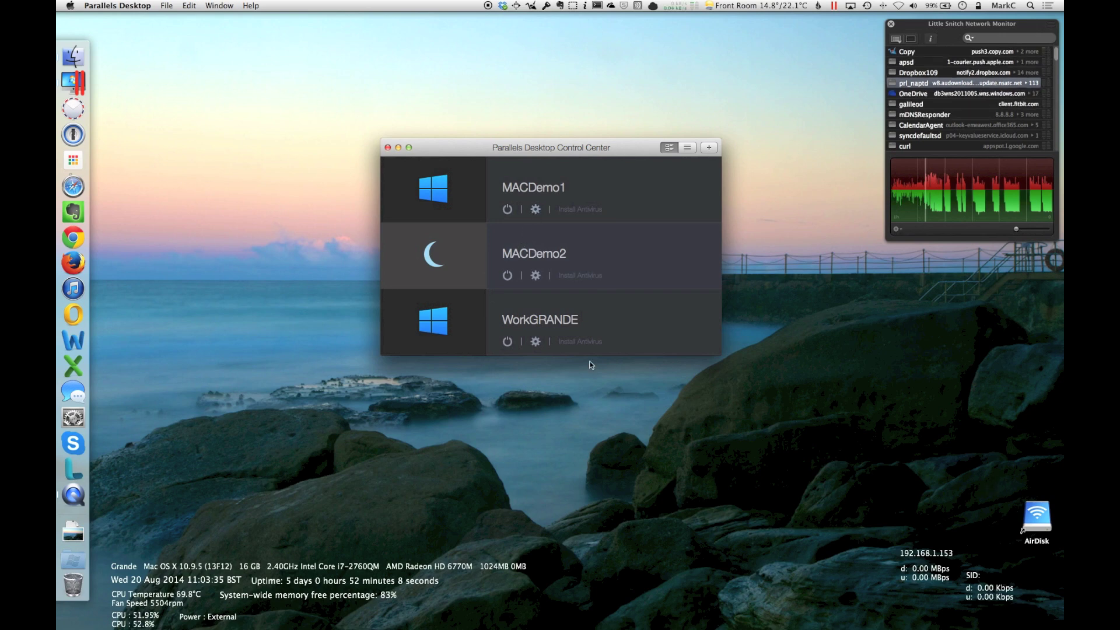
- Open MACDemo1's configuration and review General (Productivity, 4.9 GB reclaimable) and CPU & Memory
{"action": "key", "text": "super+semicolon"}
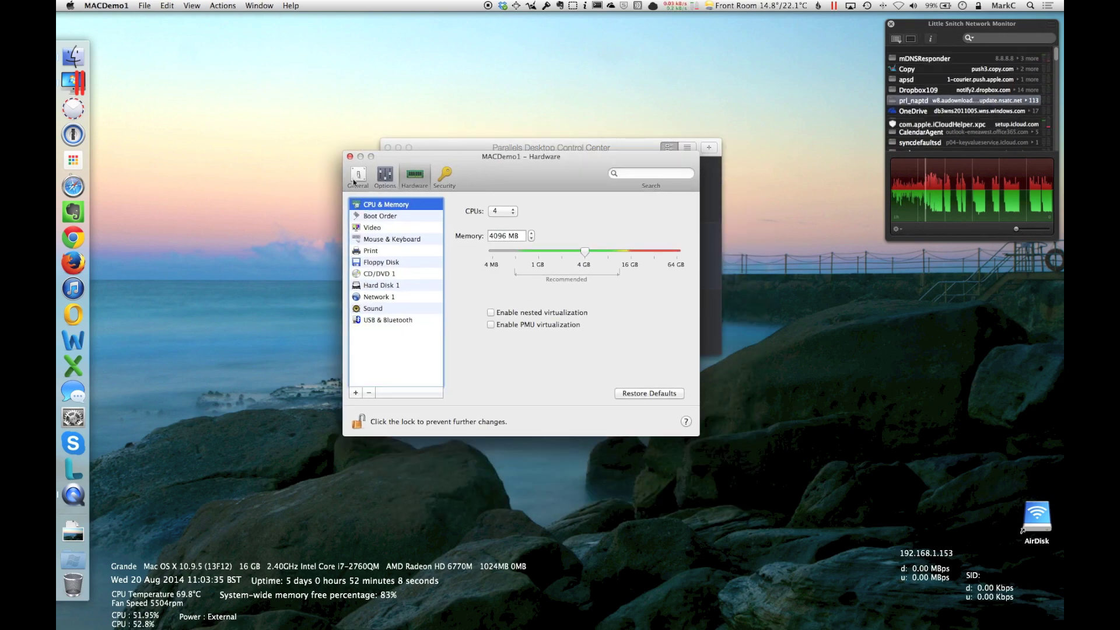
{"action": "left_click", "coordinate": [357, 175]}
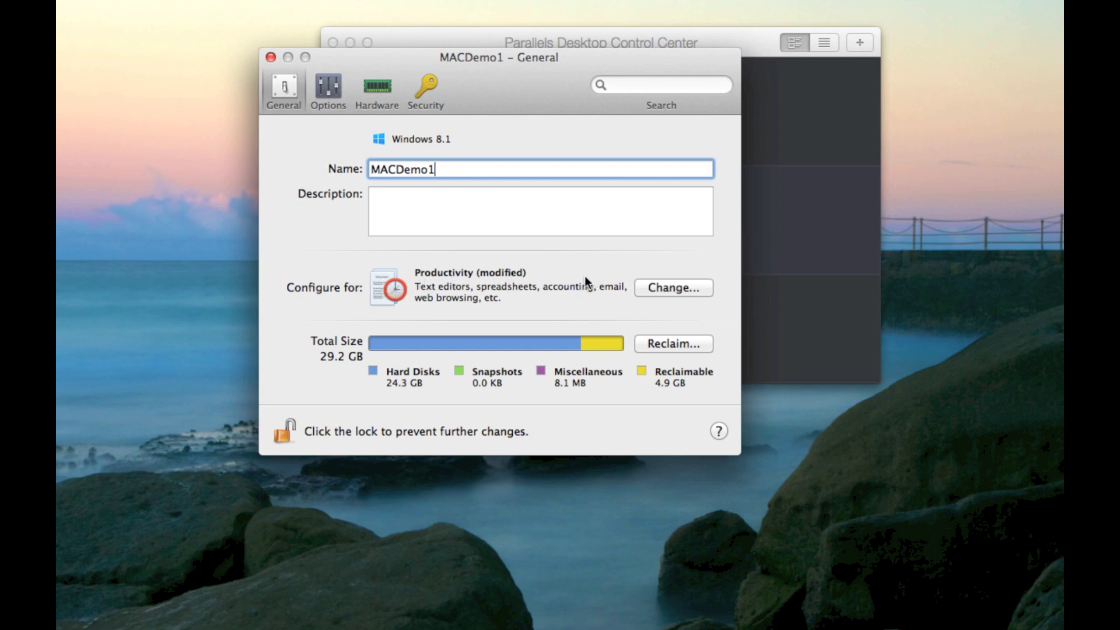
{"action": "left_click", "coordinate": [378, 94]}
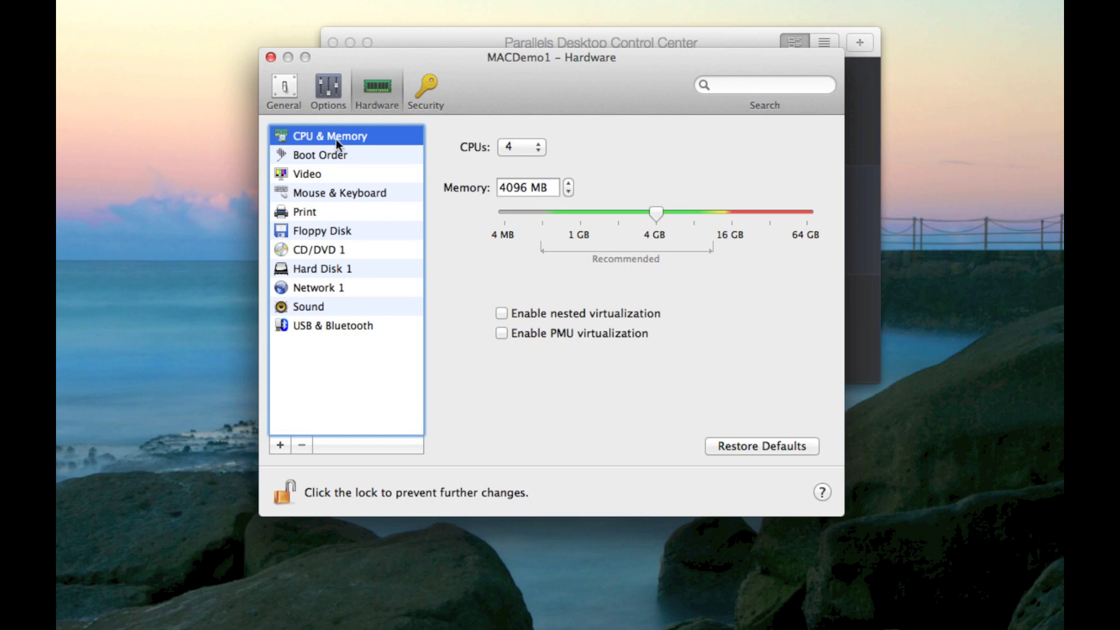
{"action": "left_click", "coordinate": [278, 85]}
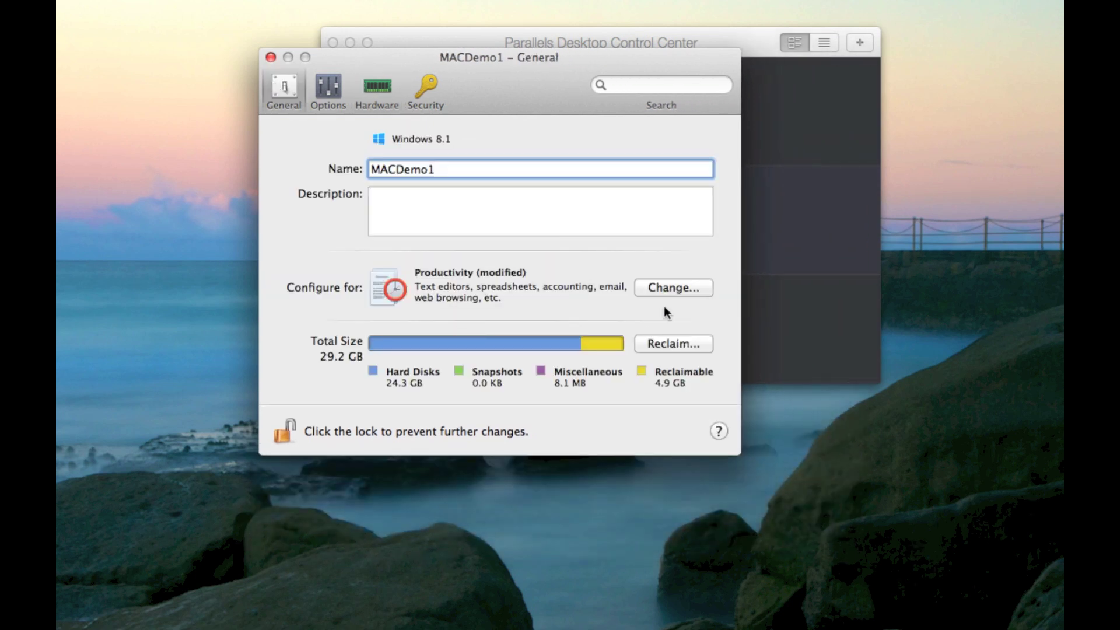
- Switch MACDemo1's profile to Games only and view its 4 CPUs and 12288 MB memory
{"action": "left_click", "coordinate": [669, 292]}
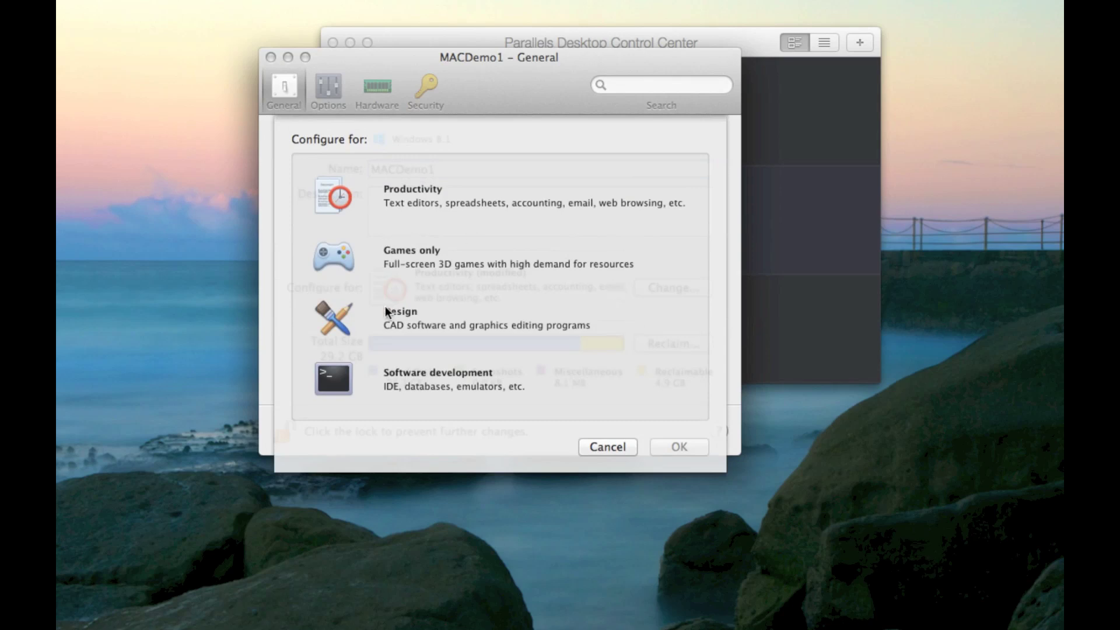
{"action": "left_click", "coordinate": [337, 265]}
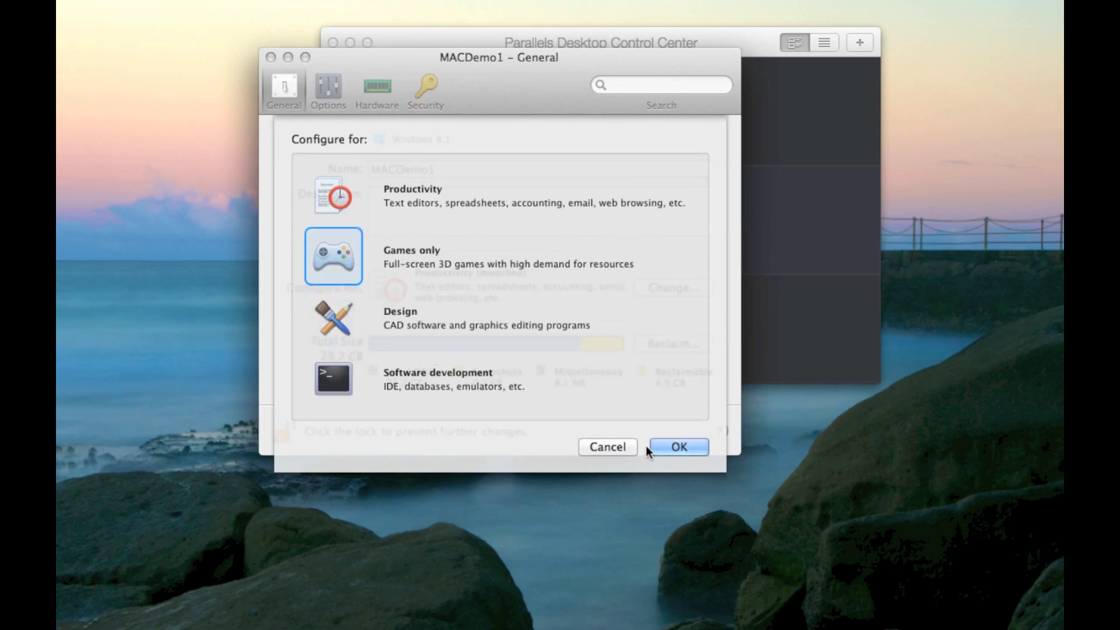
{"action": "left_click", "coordinate": [680, 449]}
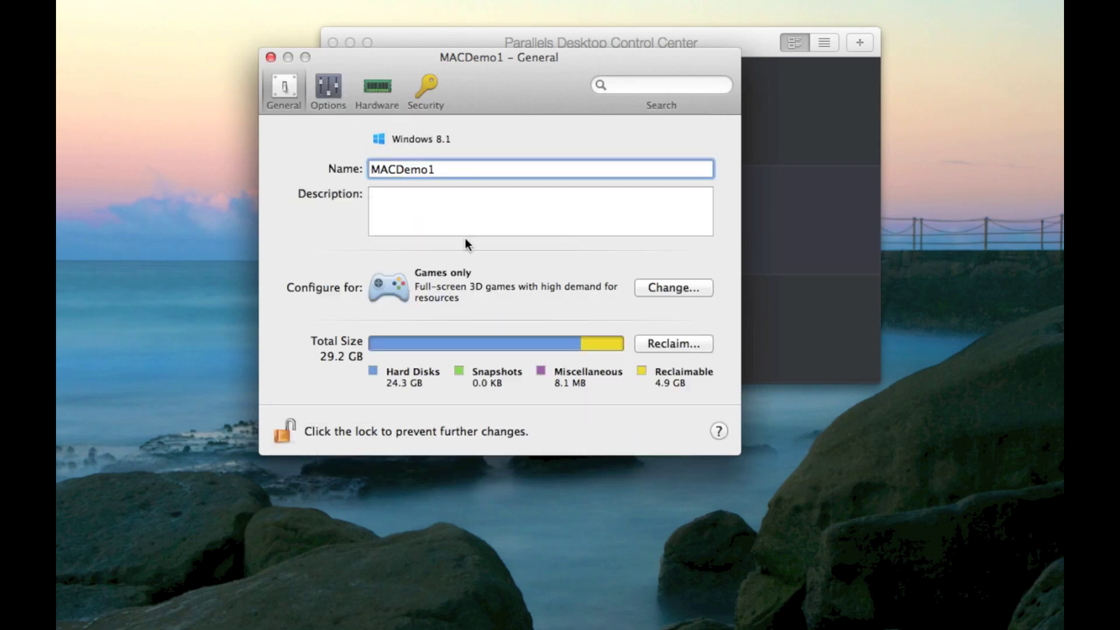
{"action": "left_click", "coordinate": [371, 99]}
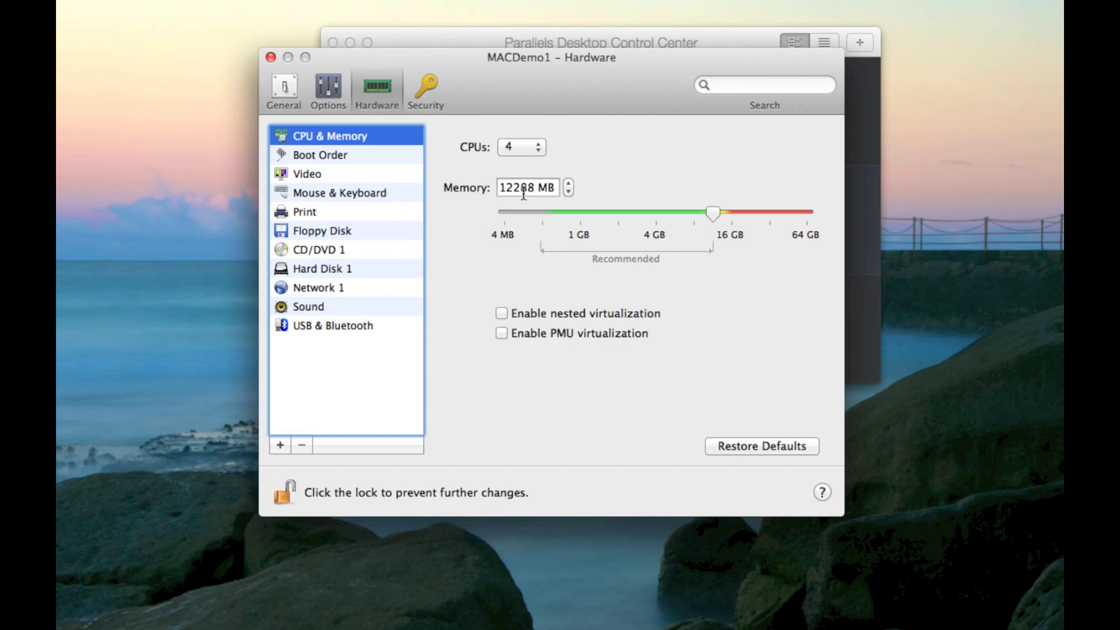
- Apply the Design profile to MACDemo1 and check its Video settings: 512 MB with DirectX10
{"action": "left_click", "coordinate": [282, 86]}
{"action": "left_click", "coordinate": [667, 289]}
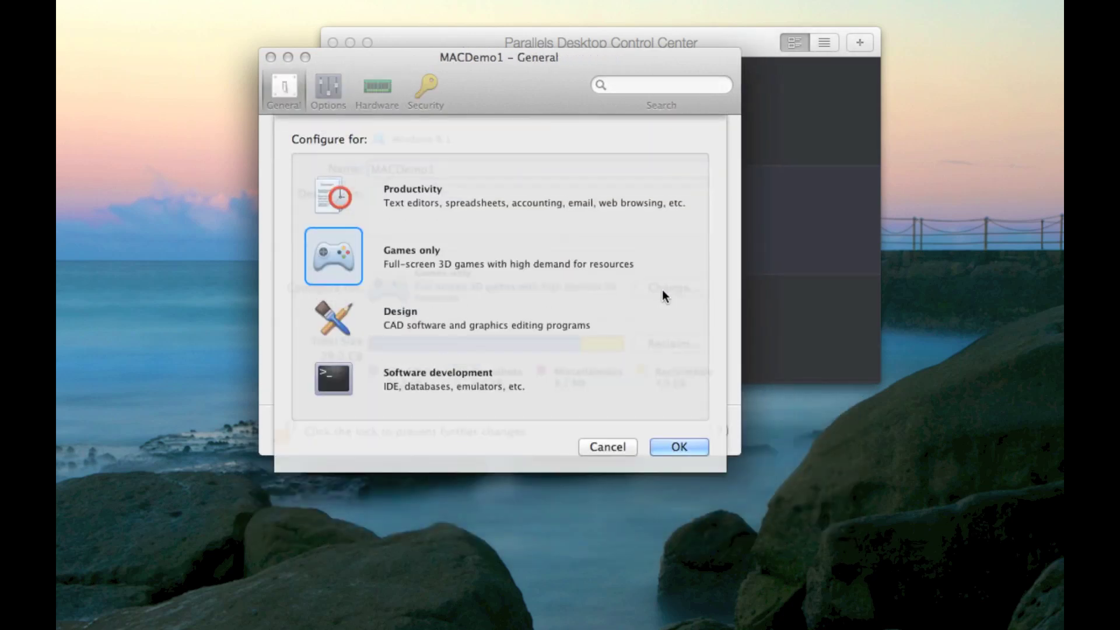
{"action": "key", "text": "Down"}
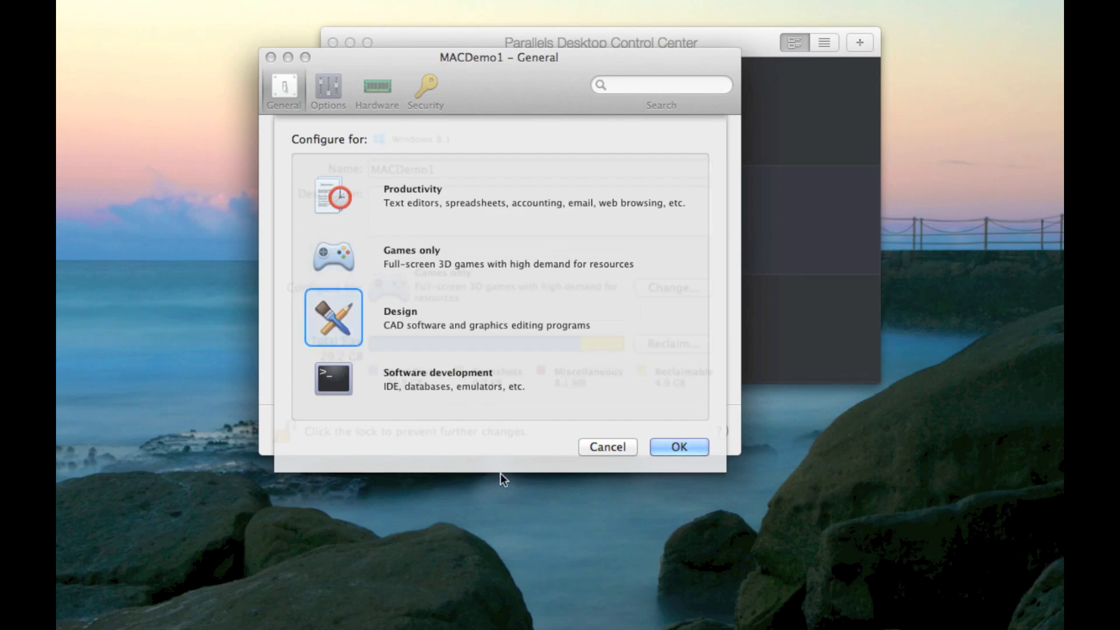
{"action": "left_click", "coordinate": [679, 447]}
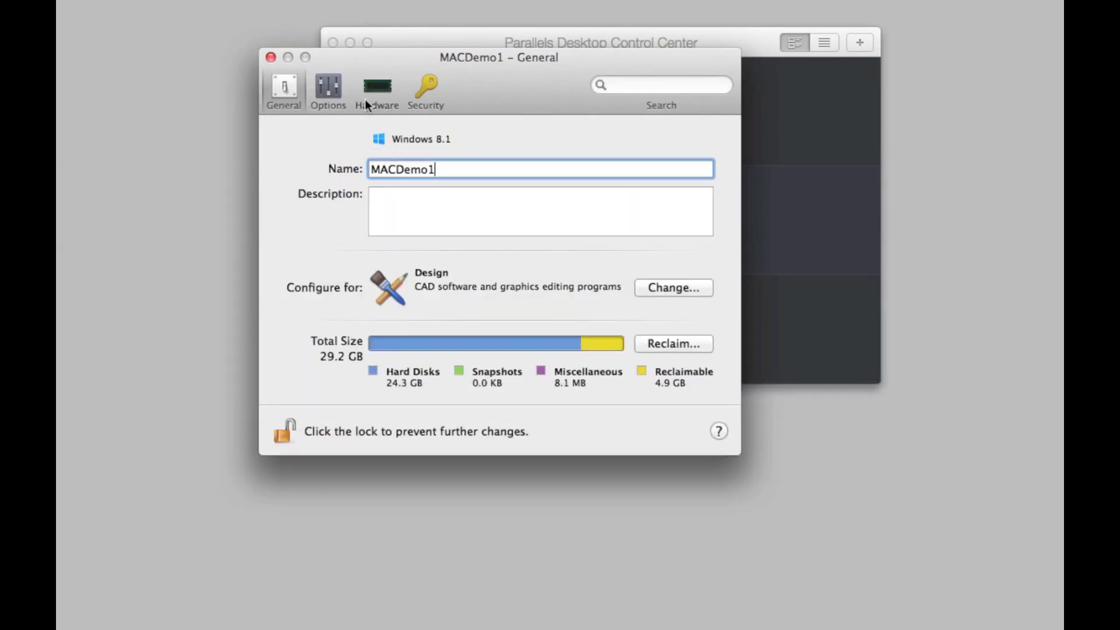
{"action": "left_click", "coordinate": [365, 101]}
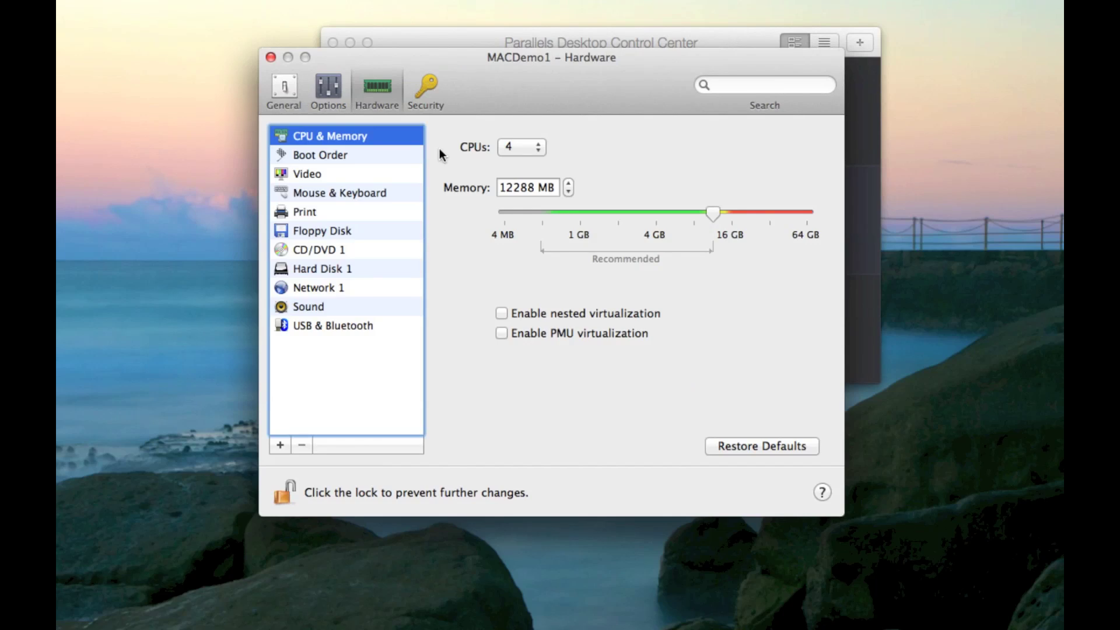
{"action": "left_click", "coordinate": [345, 172]}
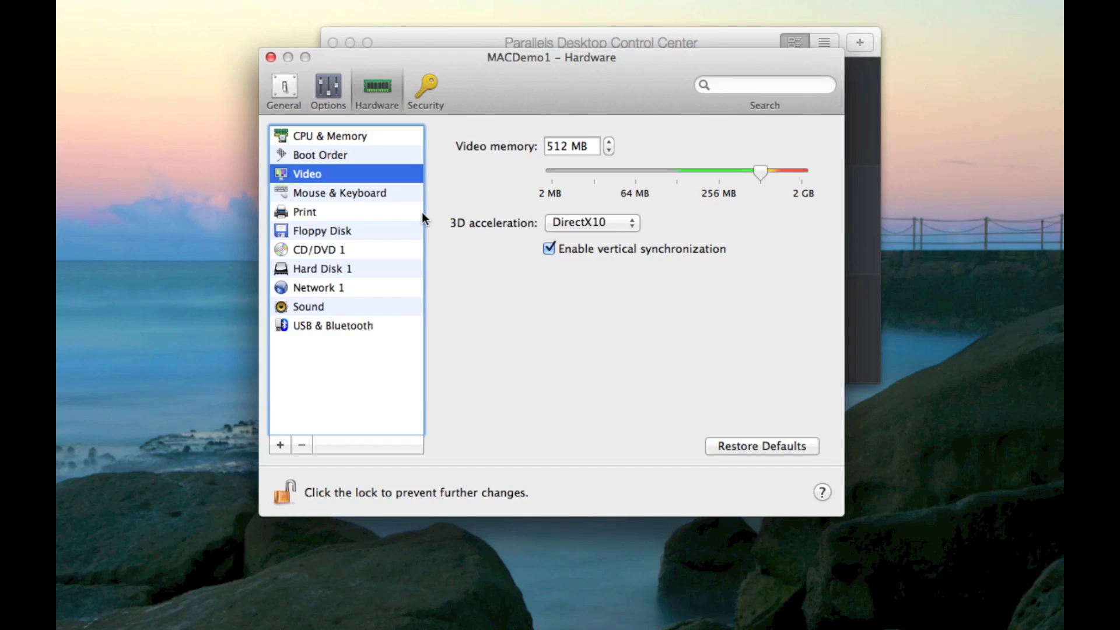
{"action": "left_click", "coordinate": [304, 103]}
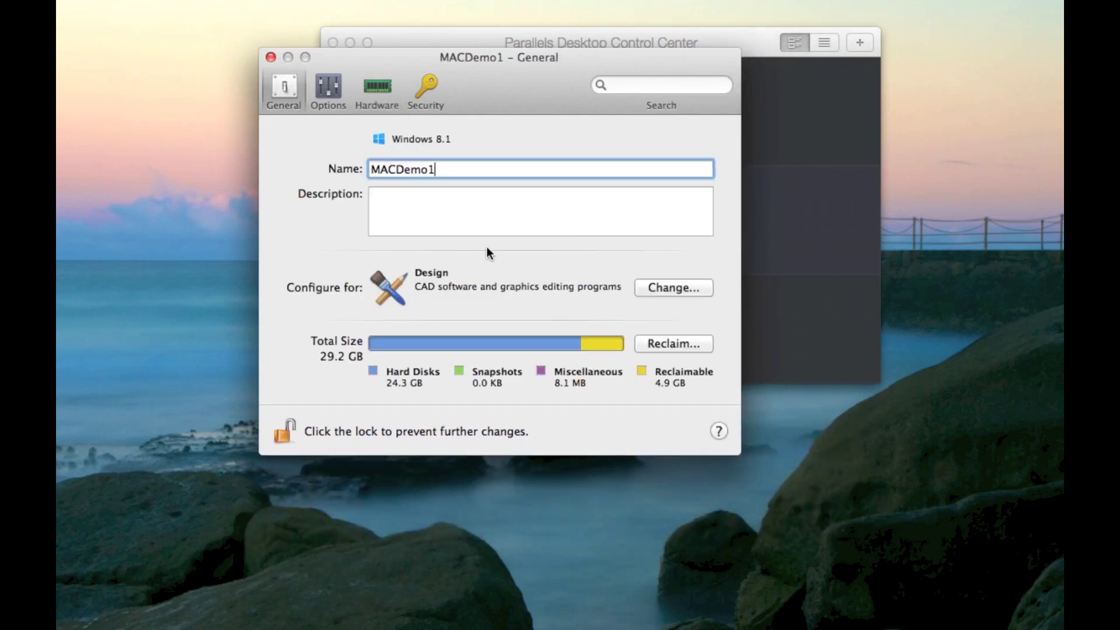
- Switch MACDemo1's configuration profile back to Productivity
{"action": "left_click", "coordinate": [651, 289]}
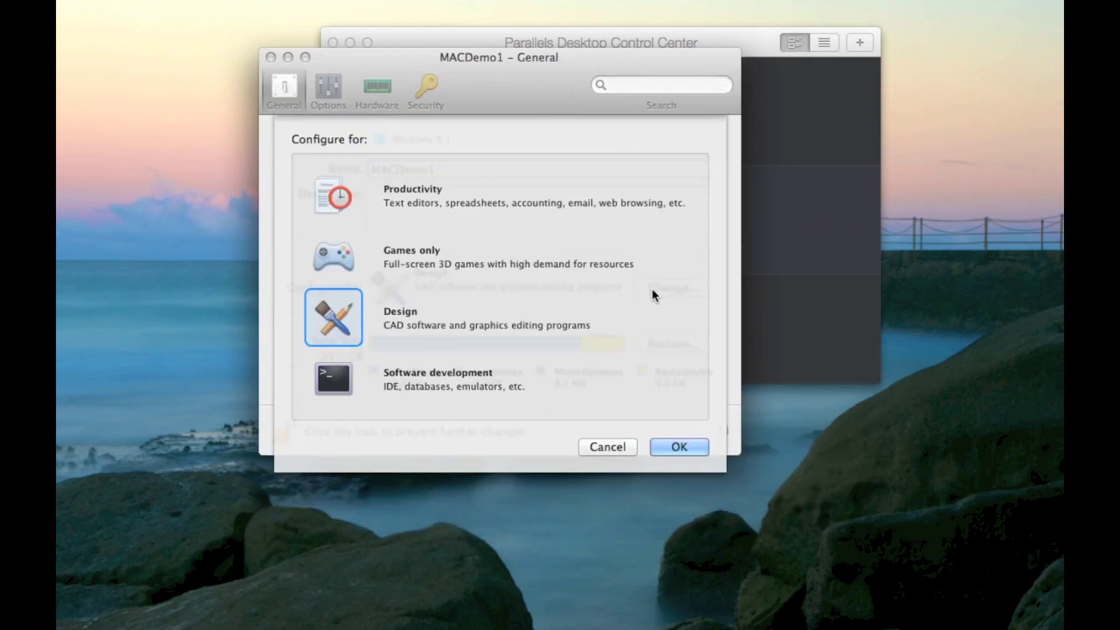
{"action": "left_click", "coordinate": [346, 198]}
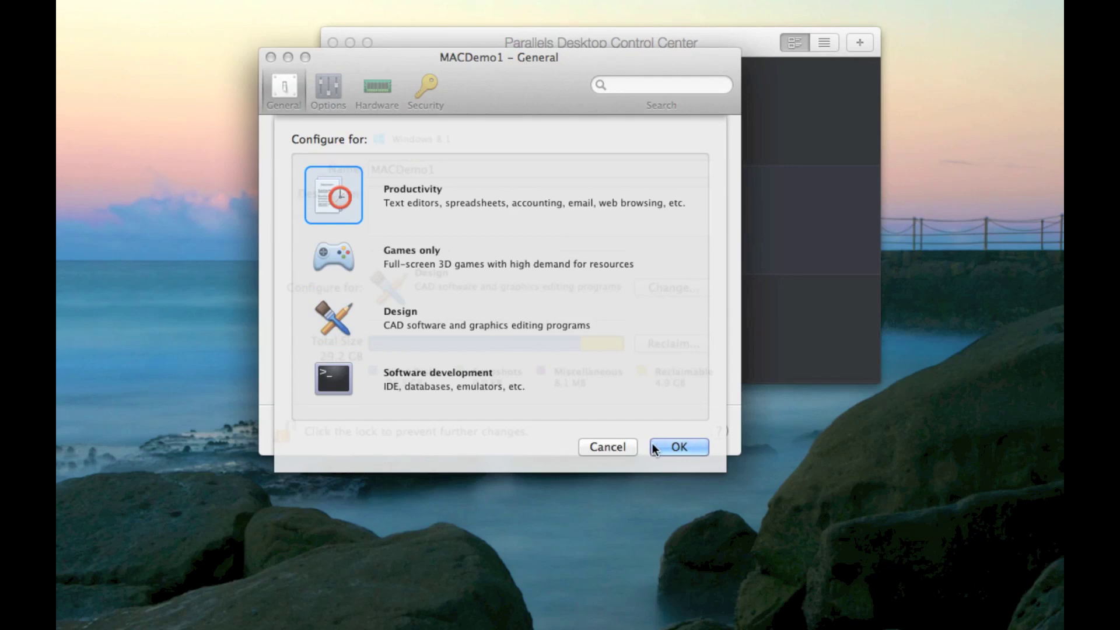
{"action": "left_click", "coordinate": [675, 448]}
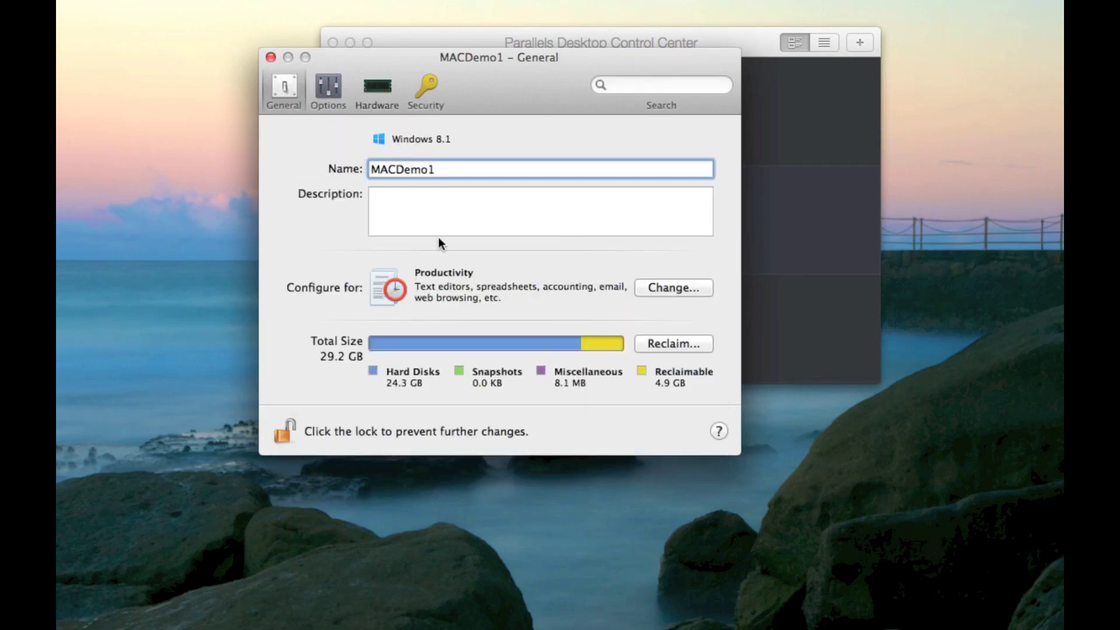
- Give MACDemo1 4 CPUs and 4096 MB memory, then review its video settings
{"action": "left_click", "coordinate": [377, 88]}
{"action": "left_click", "coordinate": [364, 140]}
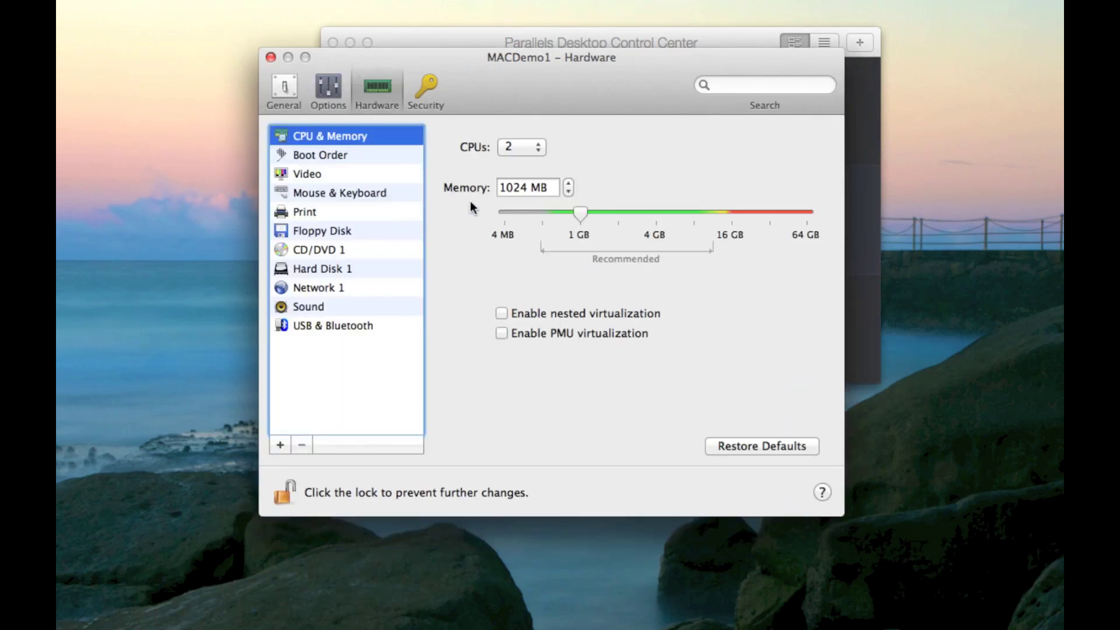
{"action": "left_click", "coordinate": [534, 152]}
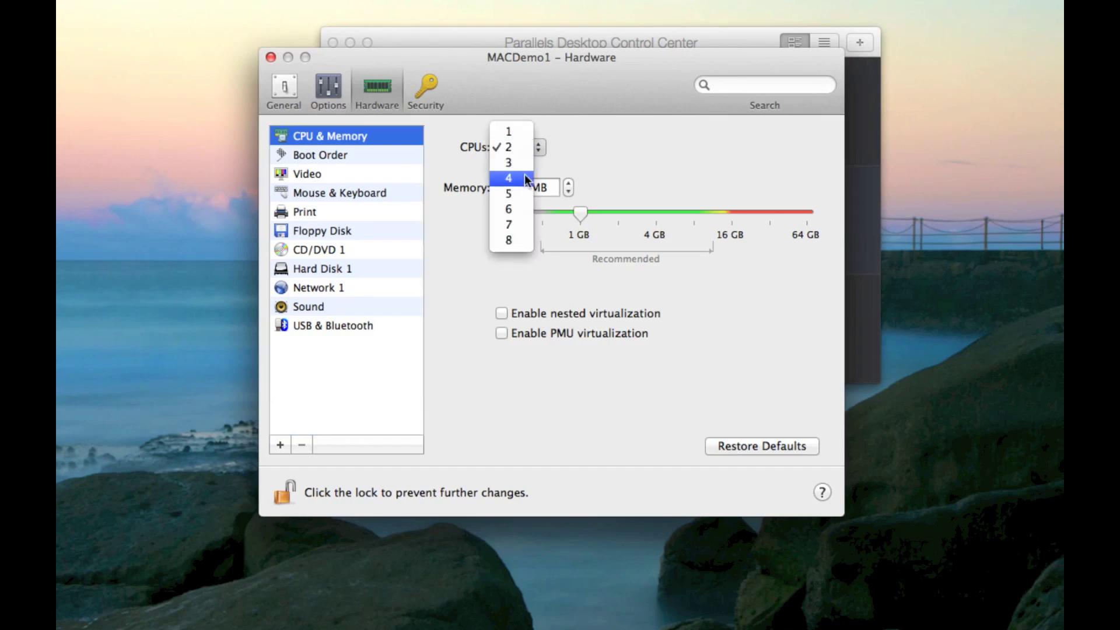
{"action": "left_click", "coordinate": [528, 178]}
{"action": "double_click", "coordinate": [529, 187]}
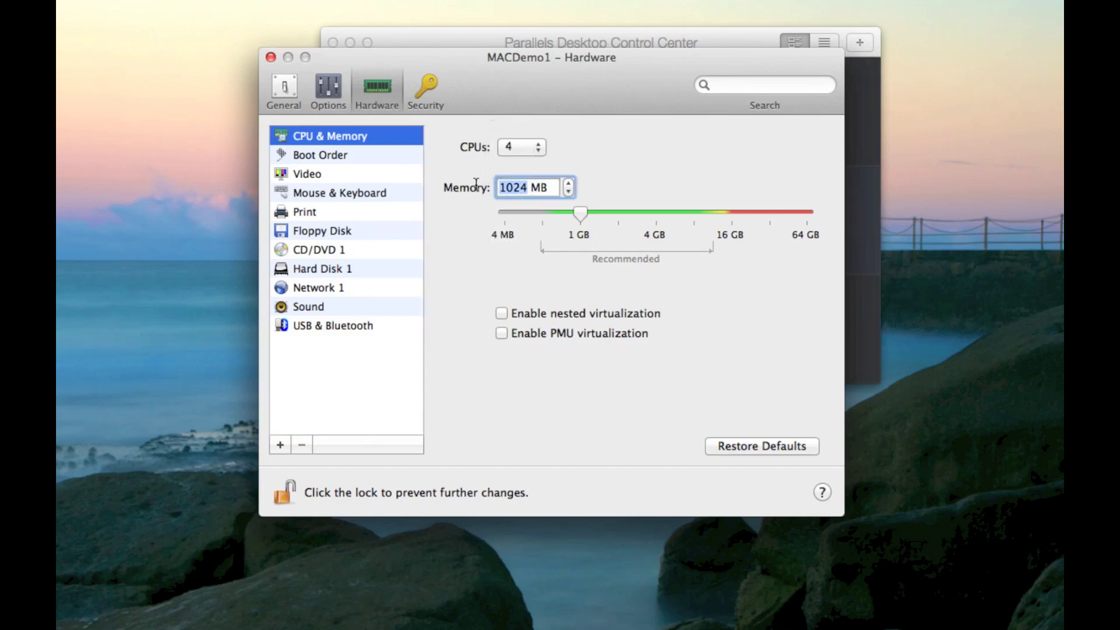
{"action": "type", "text": "4096"}
{"action": "left_click", "coordinate": [341, 155]}
{"action": "left_click", "coordinate": [342, 175]}
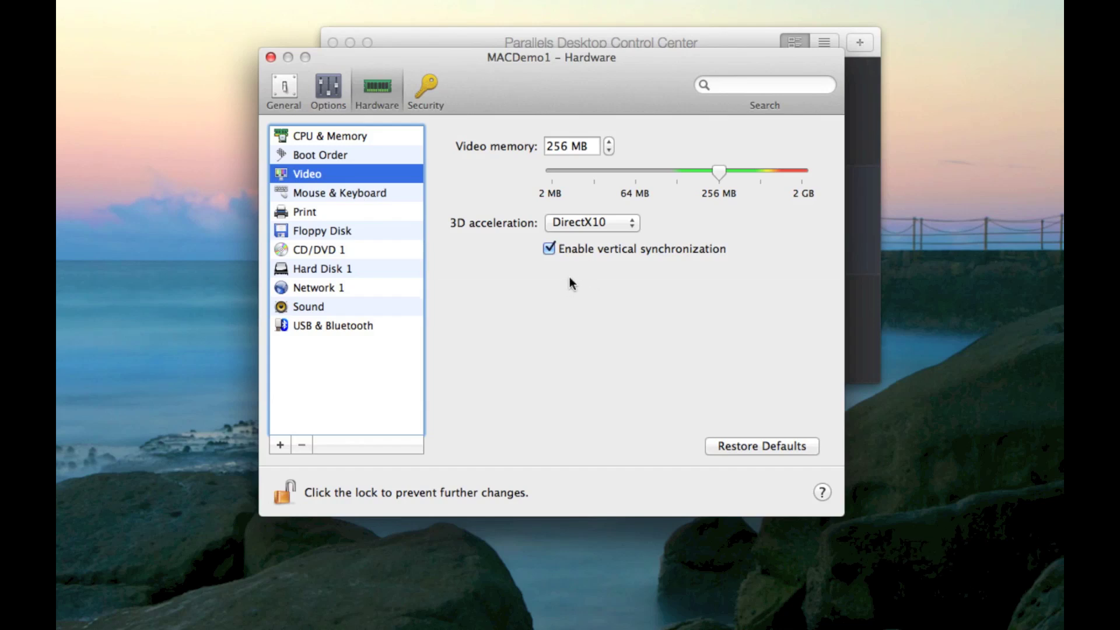
{"action": "left_click", "coordinate": [284, 88]}
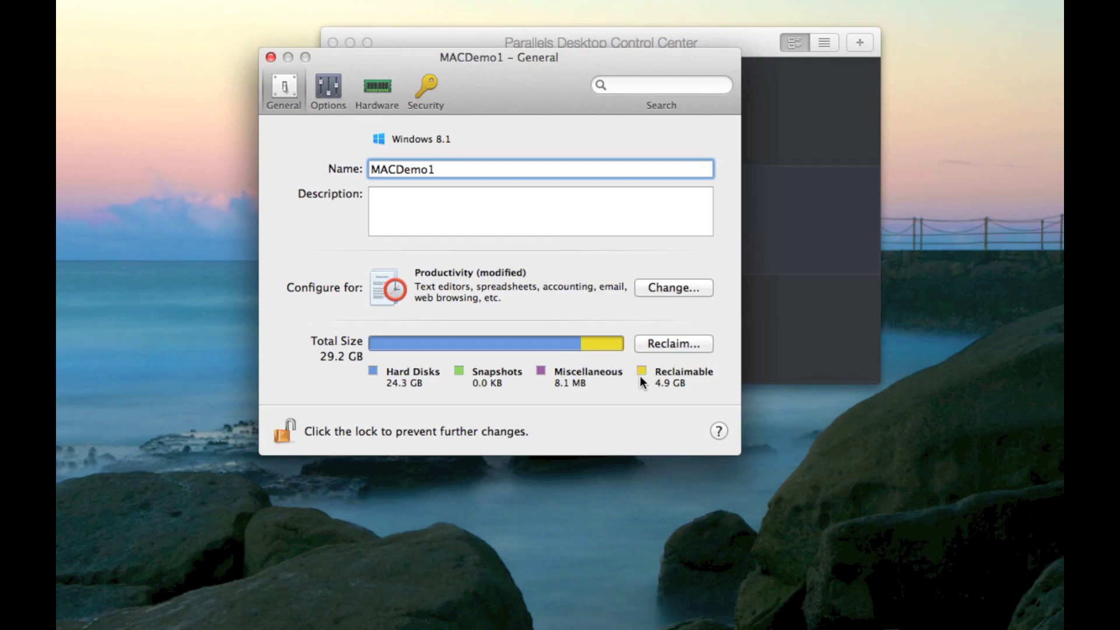
- Reclaim MACDemo1's 4.9 GB of unused disk space, bringing it down to 23.1 GB
{"action": "left_click", "coordinate": [672, 346]}
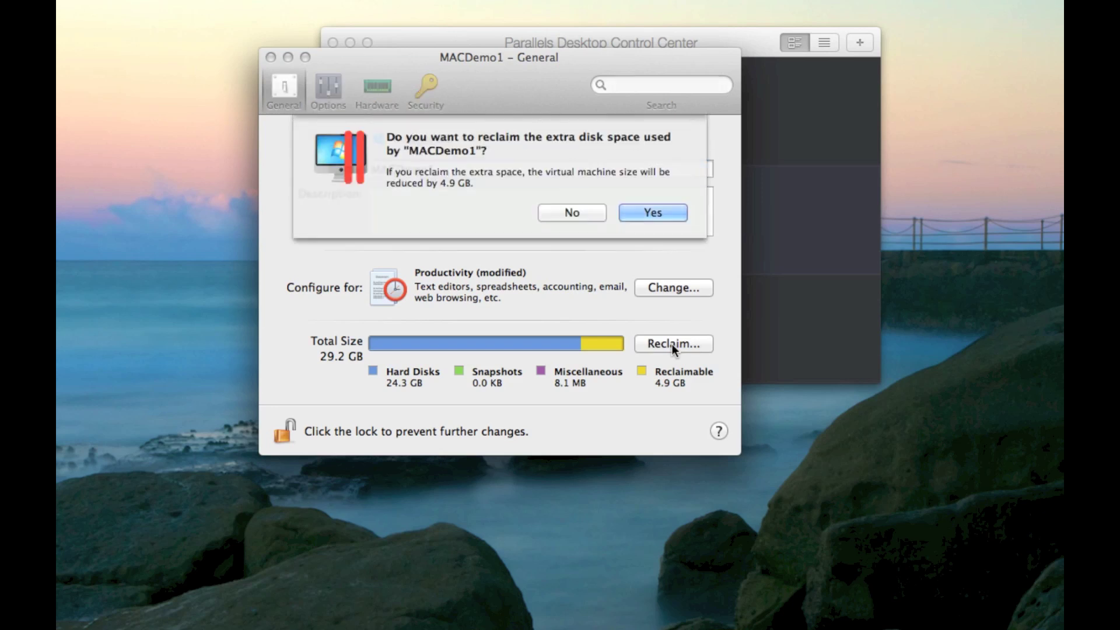
{"action": "left_click", "coordinate": [639, 213]}
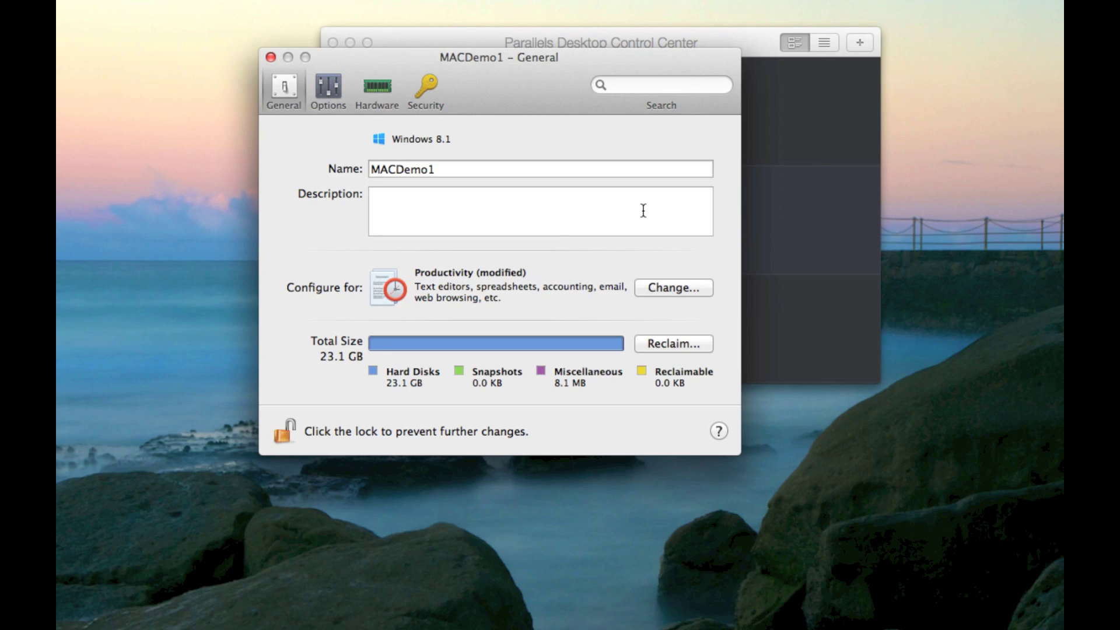
- Close the MACDemo1 configuration window to return to the Control Center's three VMs
{"action": "left_click", "coordinate": [270, 57]}
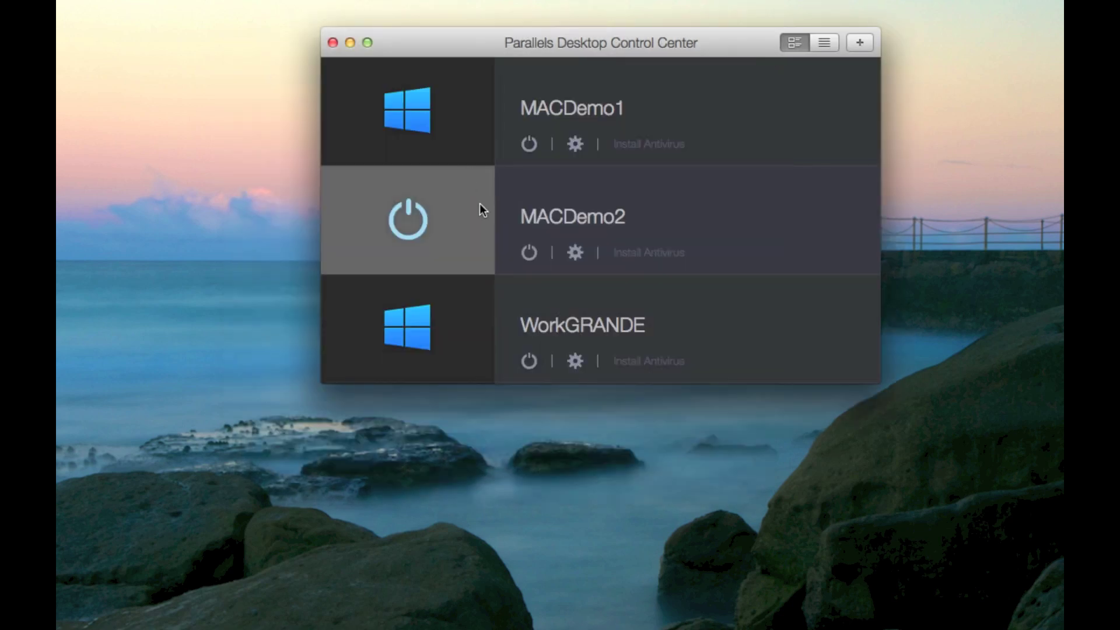